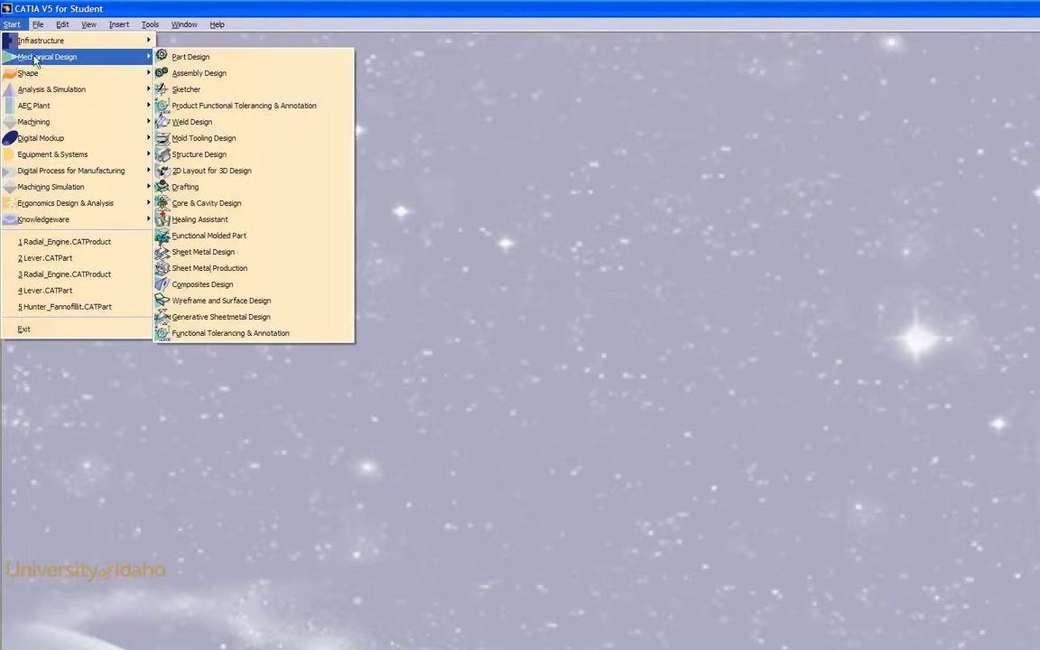
- Create a new Part Design document, keeping the default name Part1
left_click(180, 56)
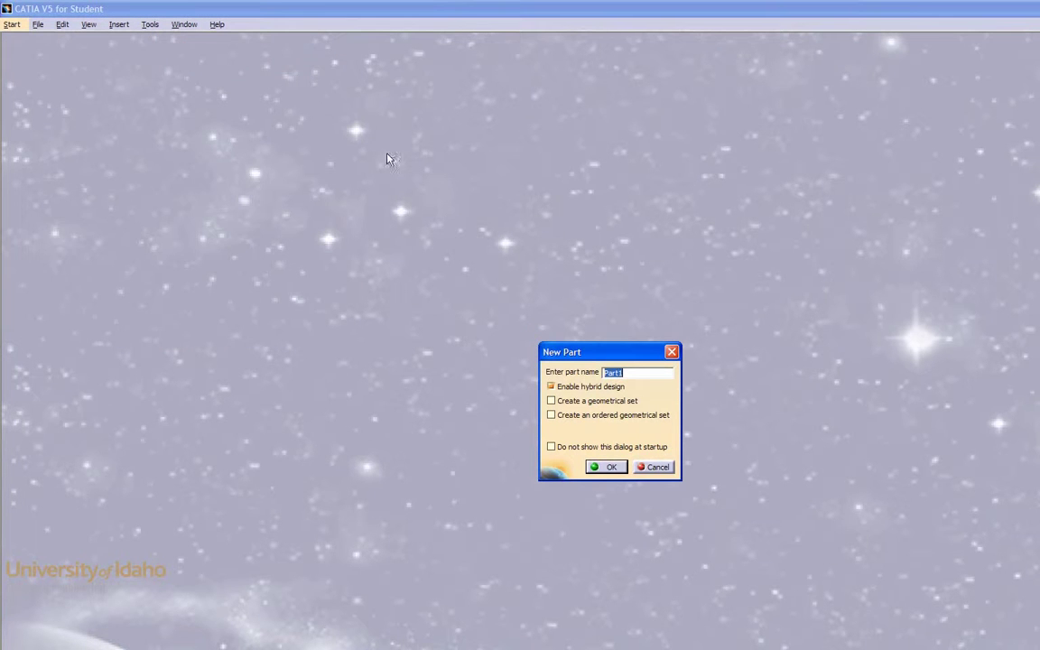
left_click(597, 467)
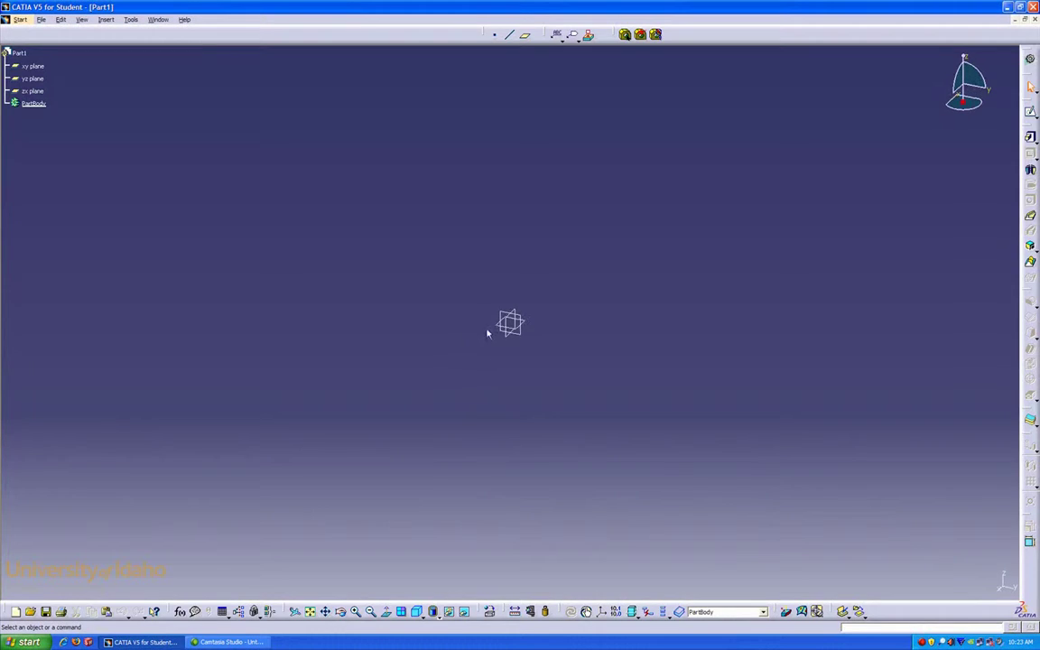
- Start a sketch on the yz plane and draw a large circle centred at the origin
left_click(509, 321)
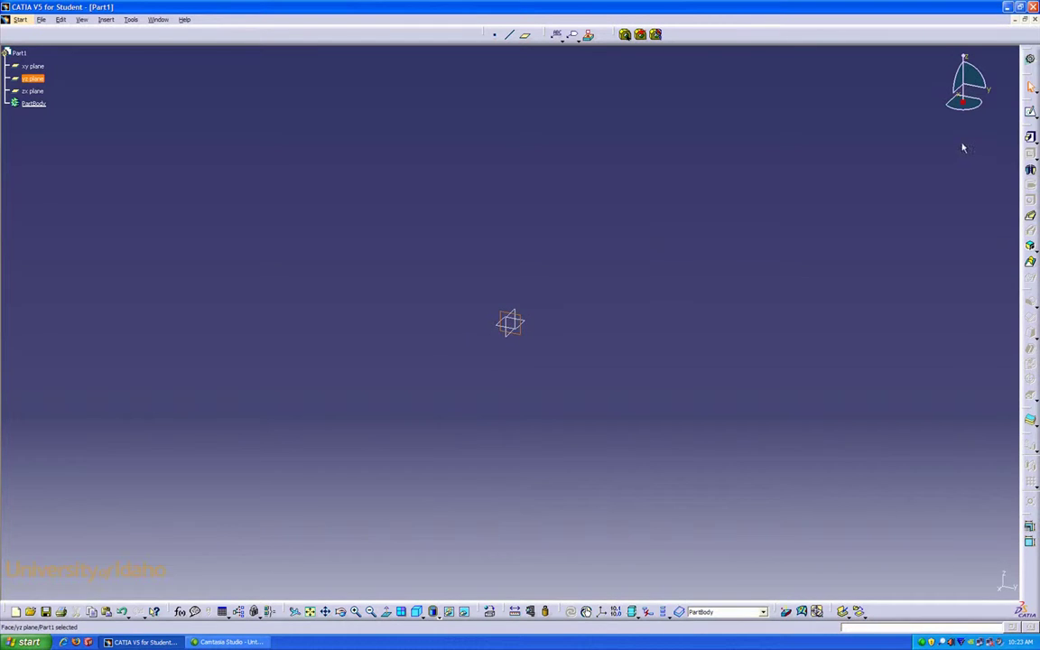
left_click(1030, 111)
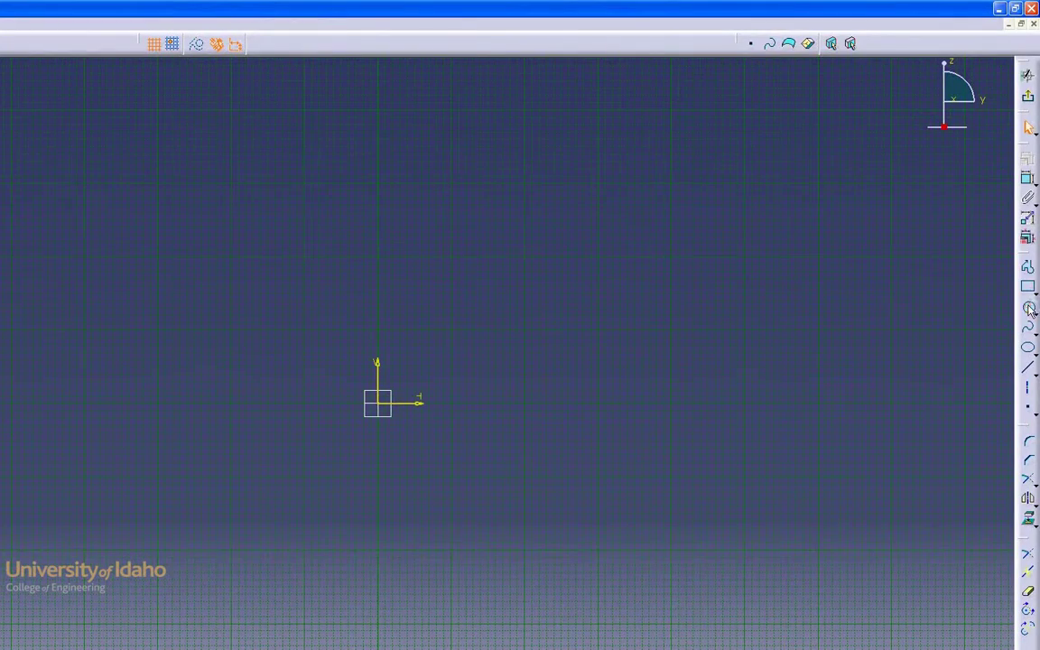
left_click(1030, 308)
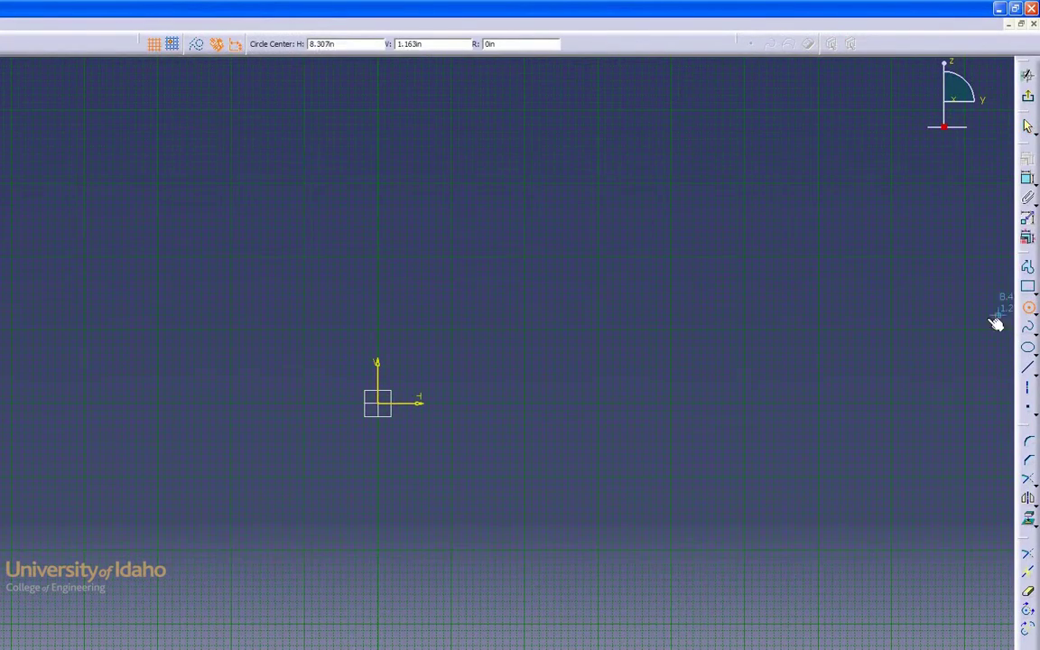
left_click(381, 403)
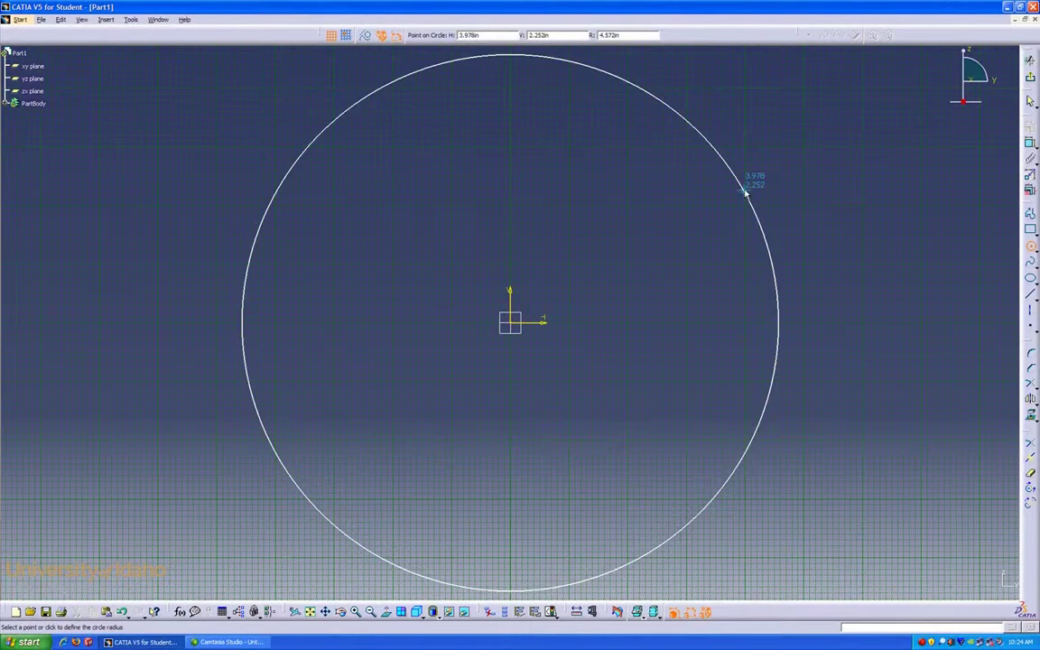
left_click(745, 191)
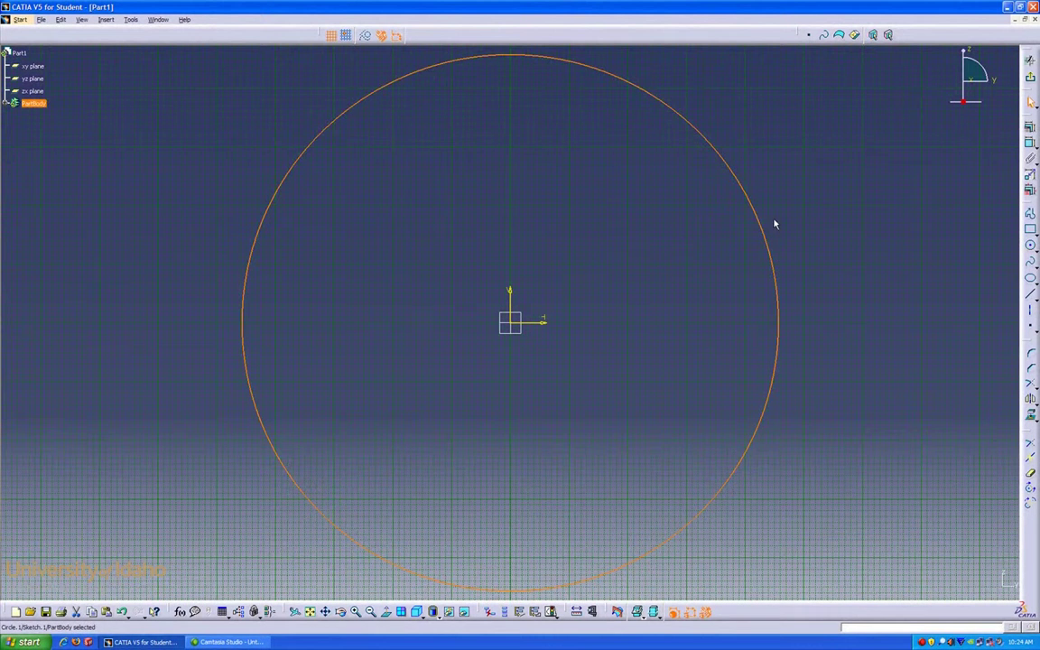
- Add a small circle upper left of the origin and a square right of centre
left_click(1031, 244)
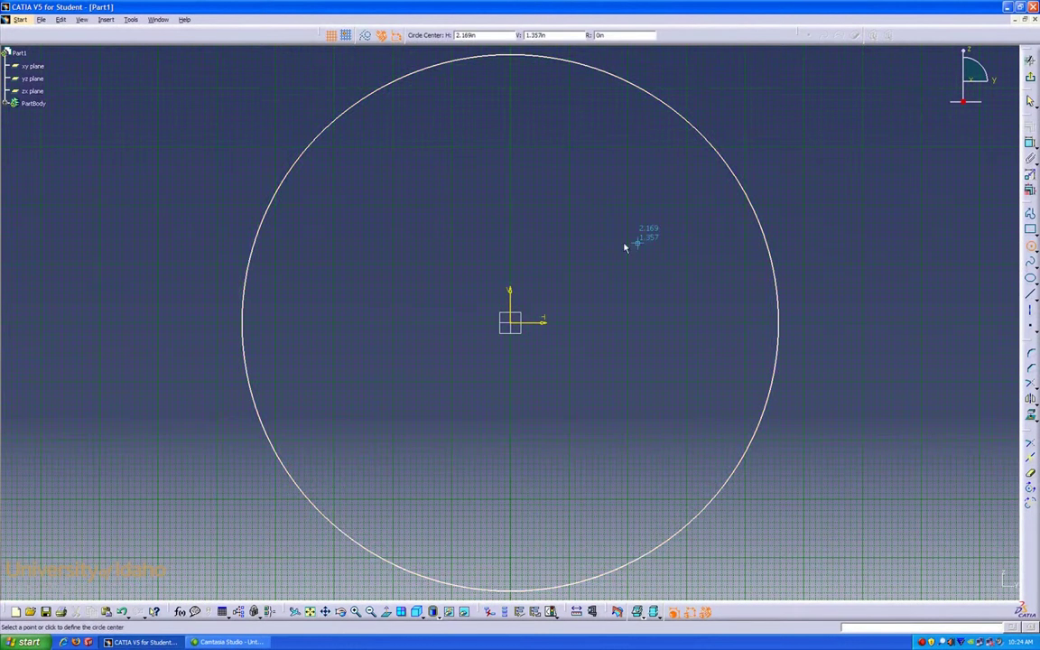
left_click(387, 272)
left_click(414, 225)
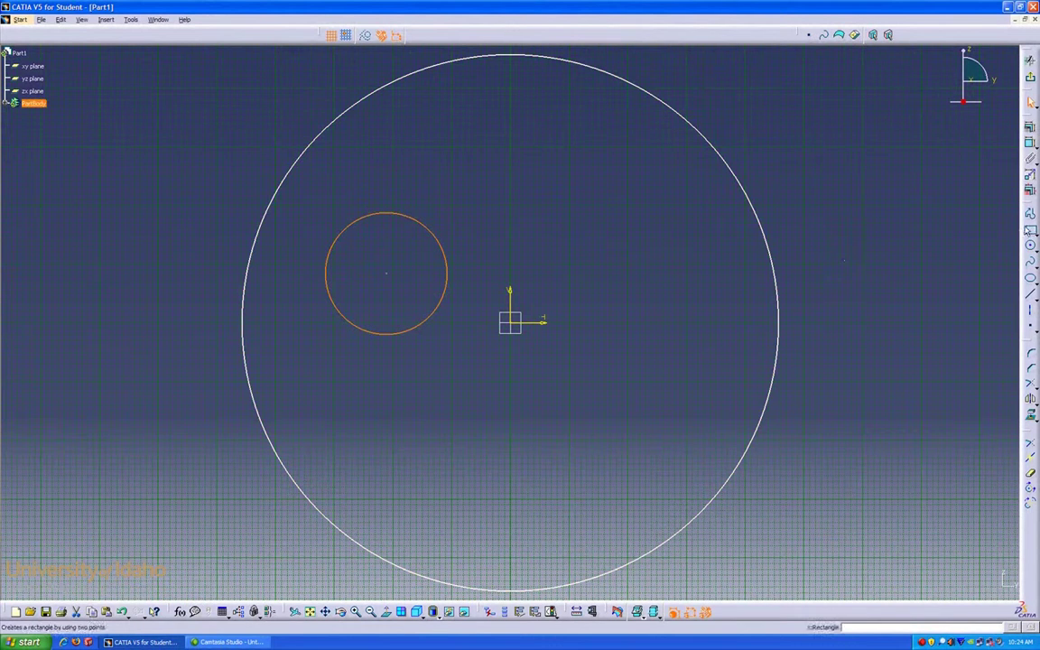
left_click(1031, 229)
left_click(617, 239)
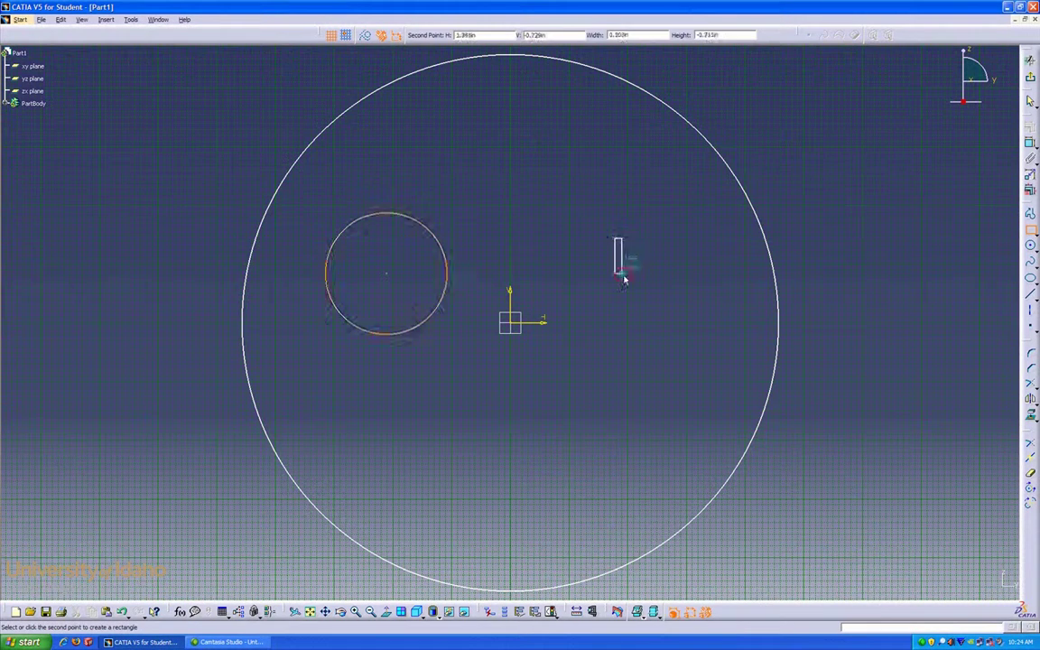
left_click(719, 333)
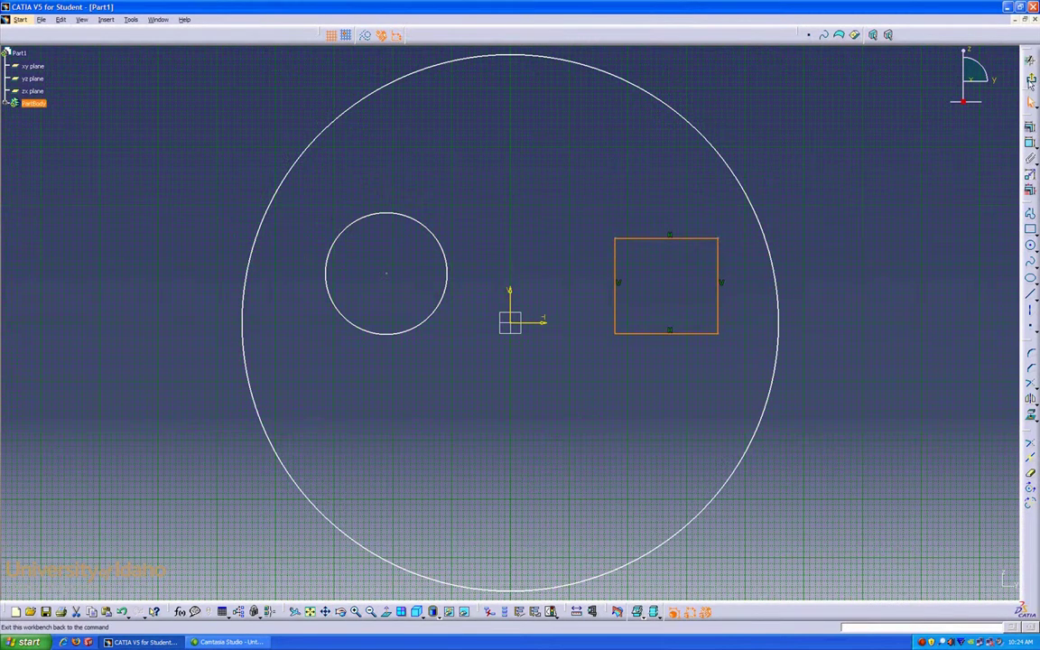
- Leave the sketcher and start a Pad from Sketch.1
left_click(1030, 61)
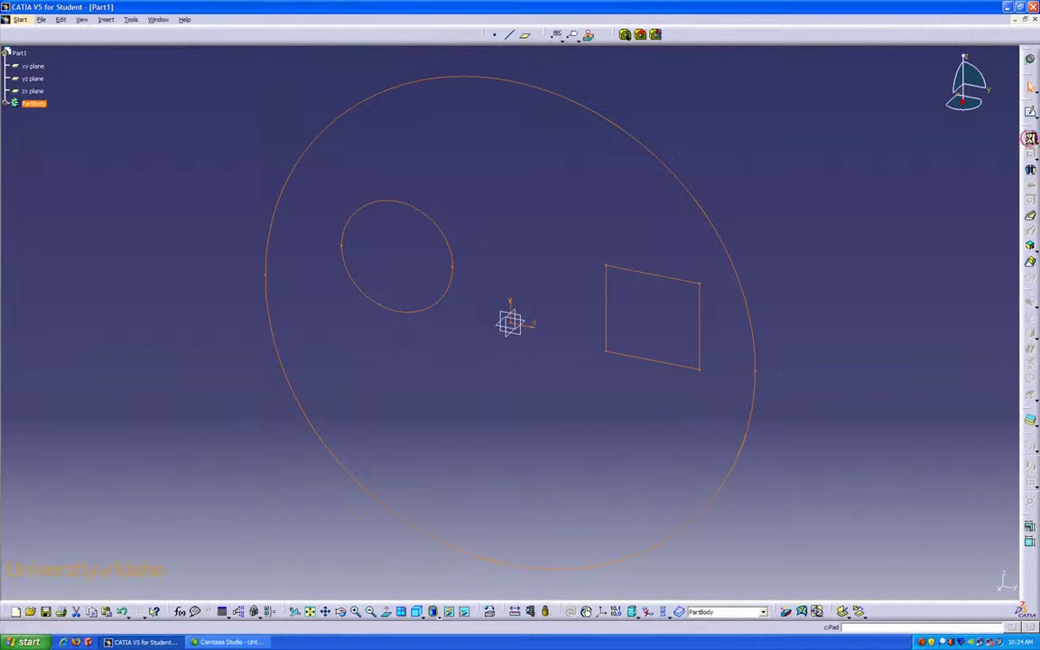
left_click(1030, 140)
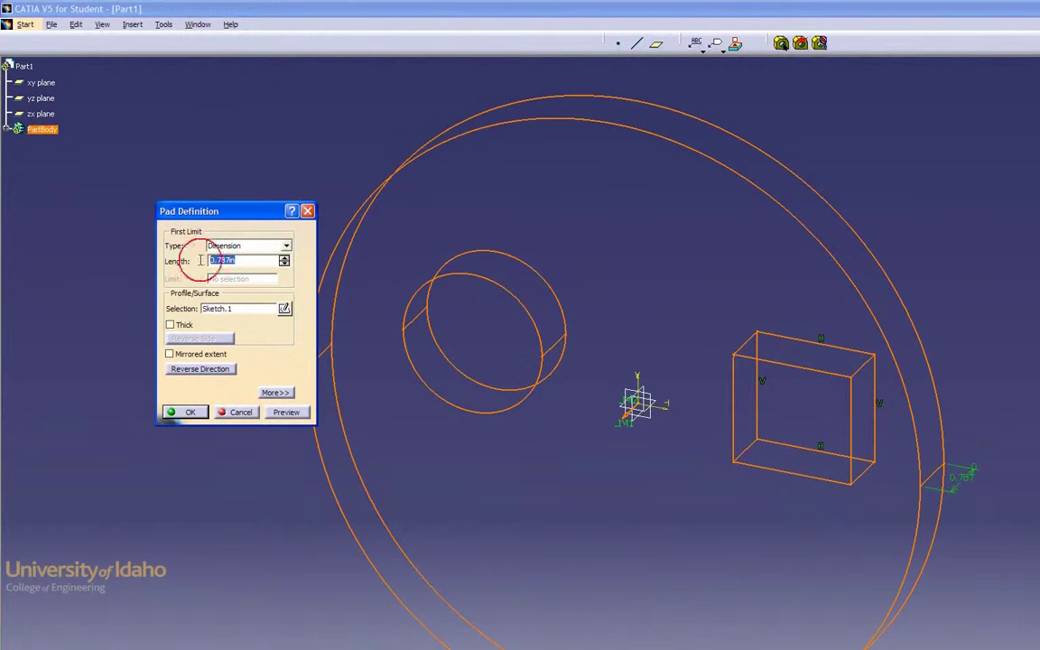
- Set the pad's first length to 1in and check its direction from several angles
type("1")
left_click(219, 309)
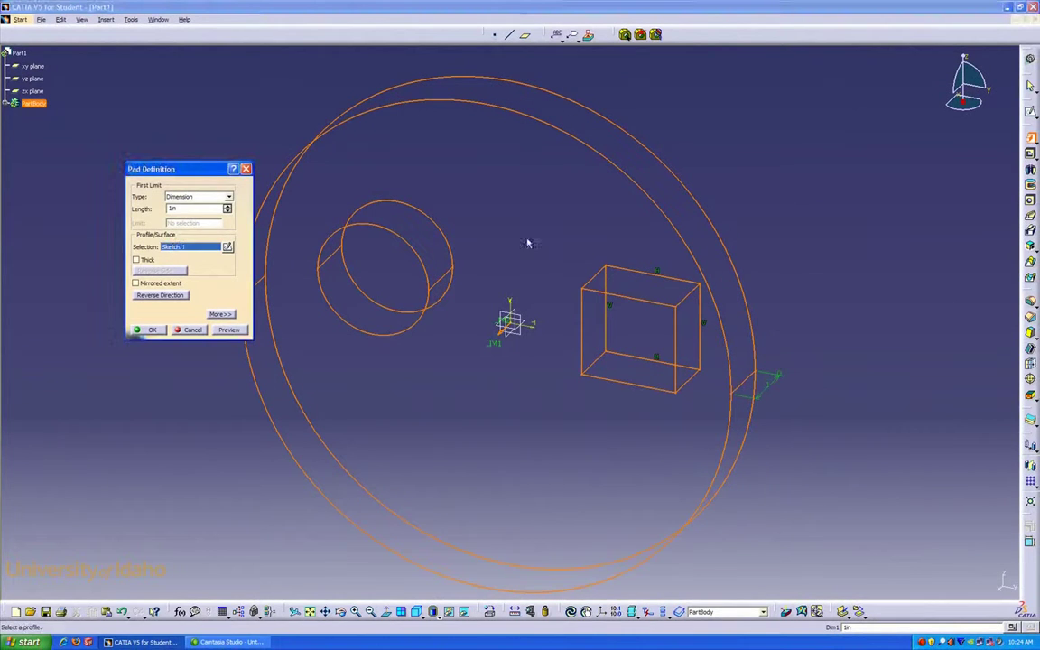
middle_click_drag(785, 223, 734, 224)
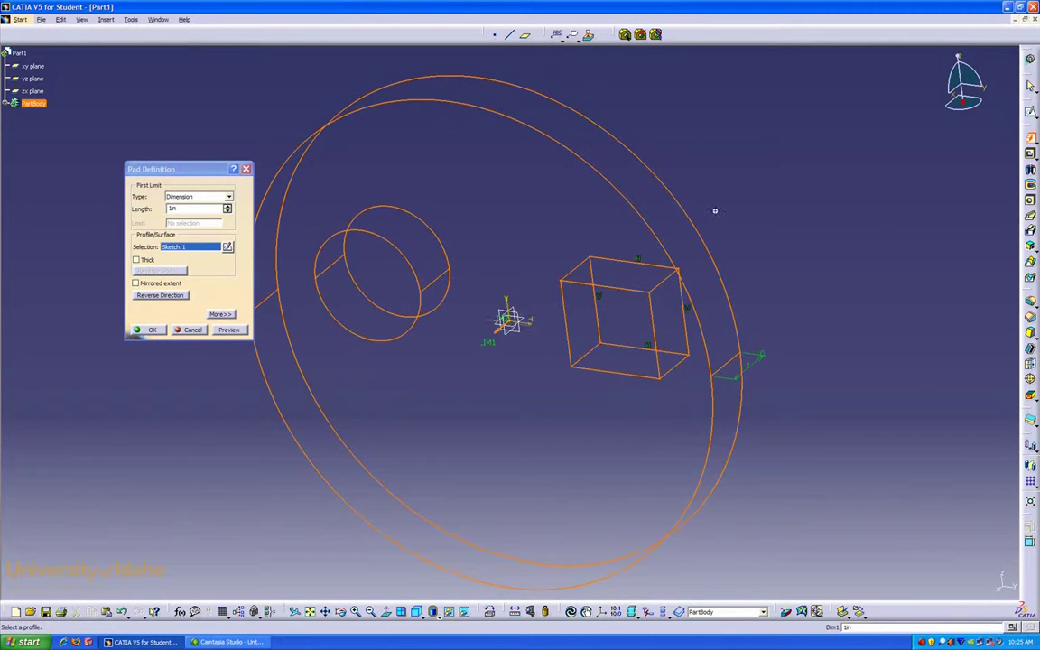
middle_click_drag(715, 214, 683, 198)
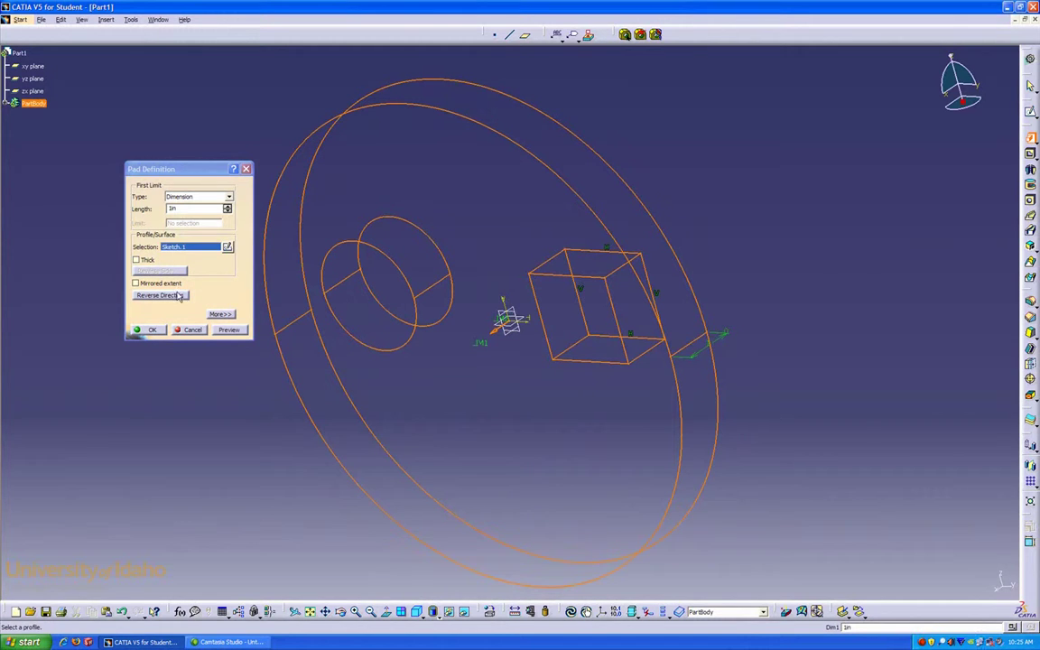
middle_click_drag(704, 235, 577, 301)
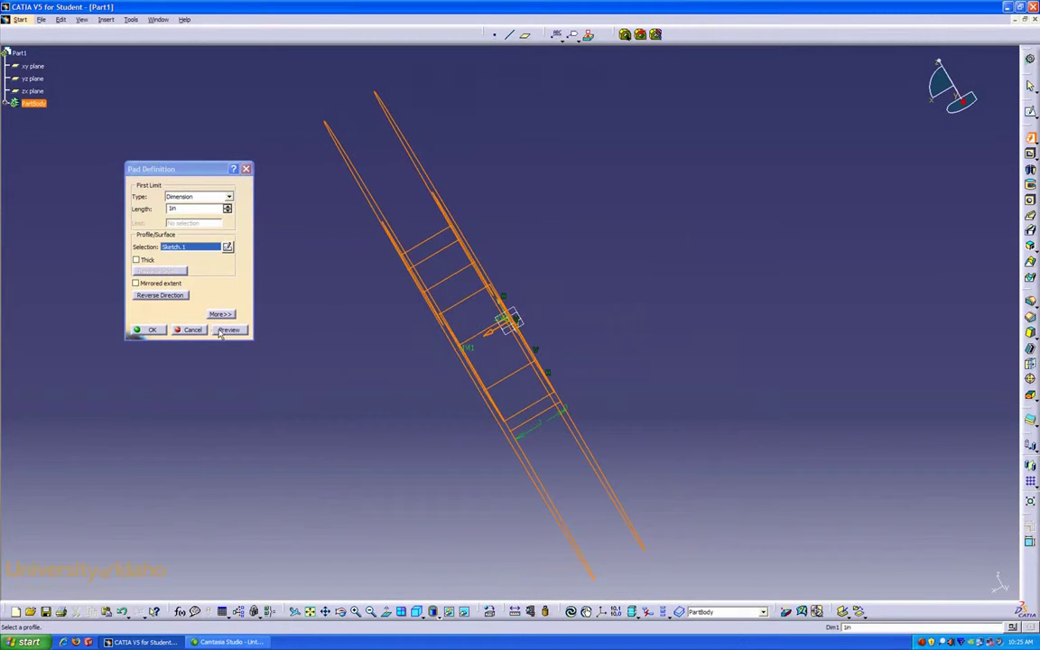
left_click(173, 298)
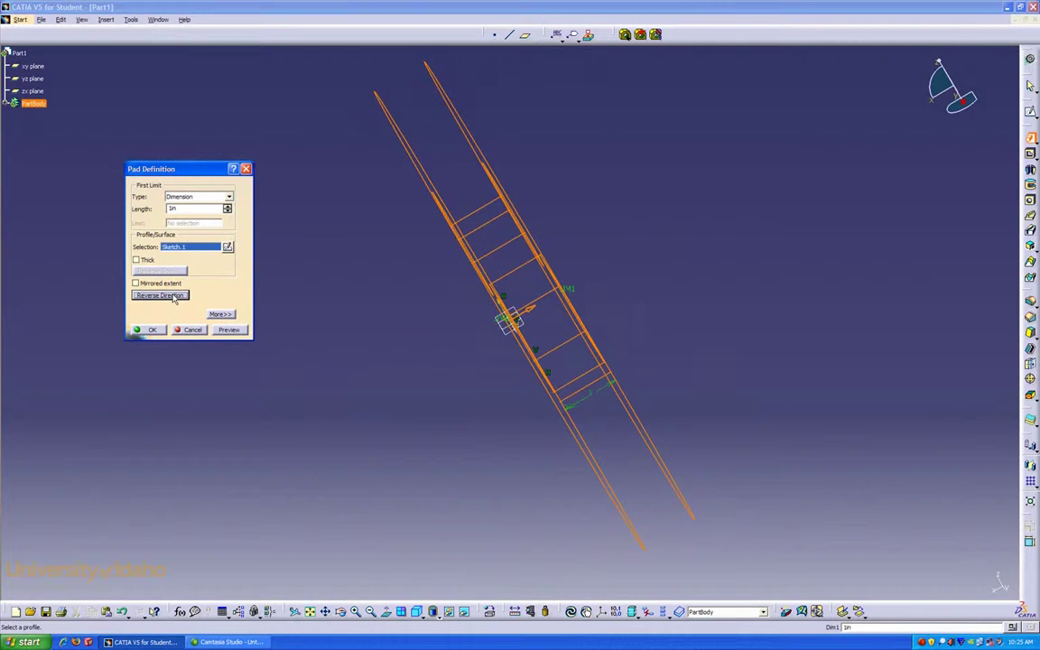
left_click(172, 297)
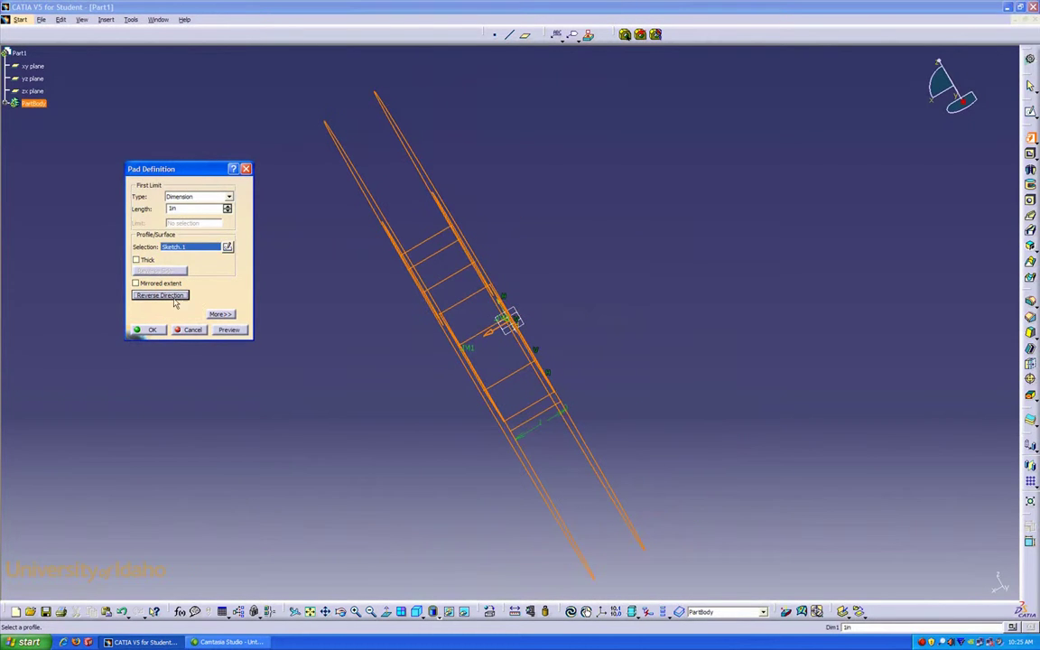
- Raise the pad's second limit length to 2in and create the solid disc
left_click(220, 315)
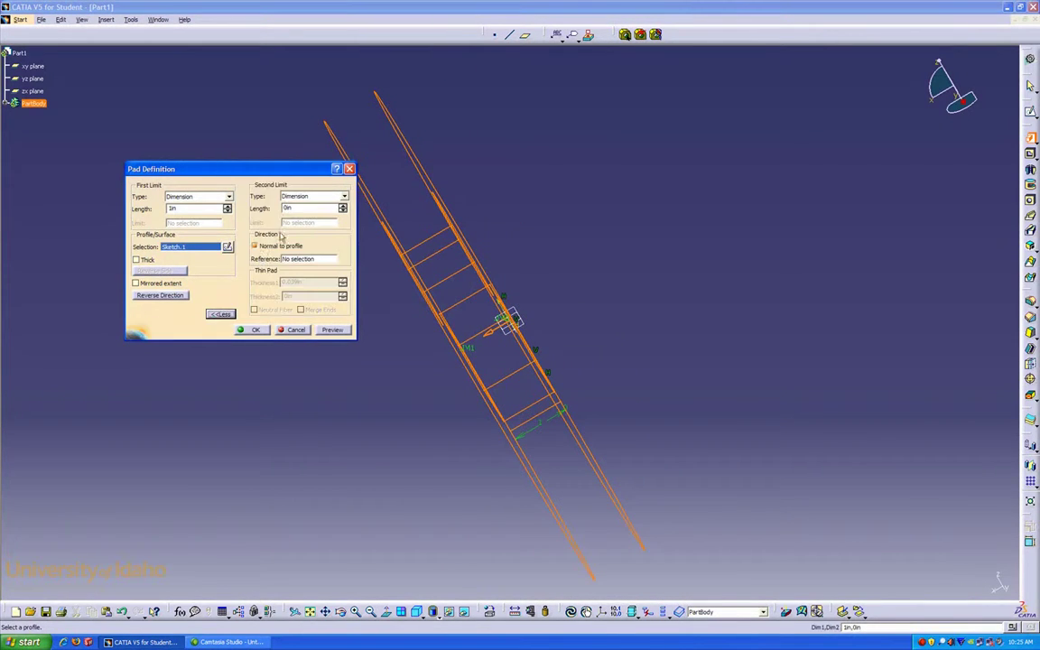
left_click(342, 205)
left_click(343, 205)
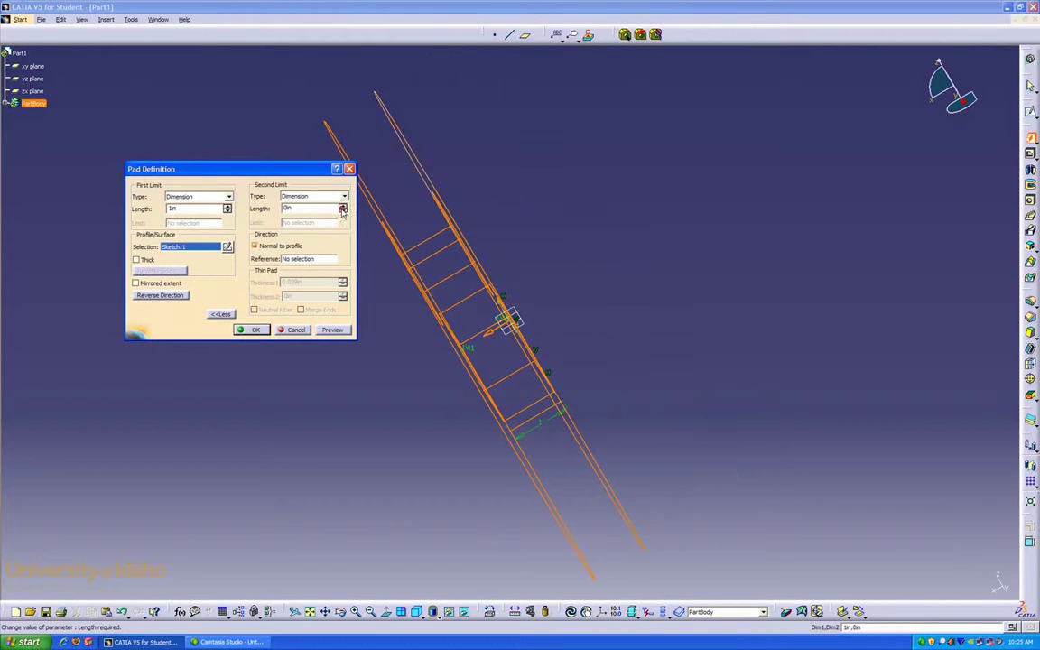
left_click(253, 329)
middle_click_drag(253, 334, 759, 220)
left_click(759, 220)
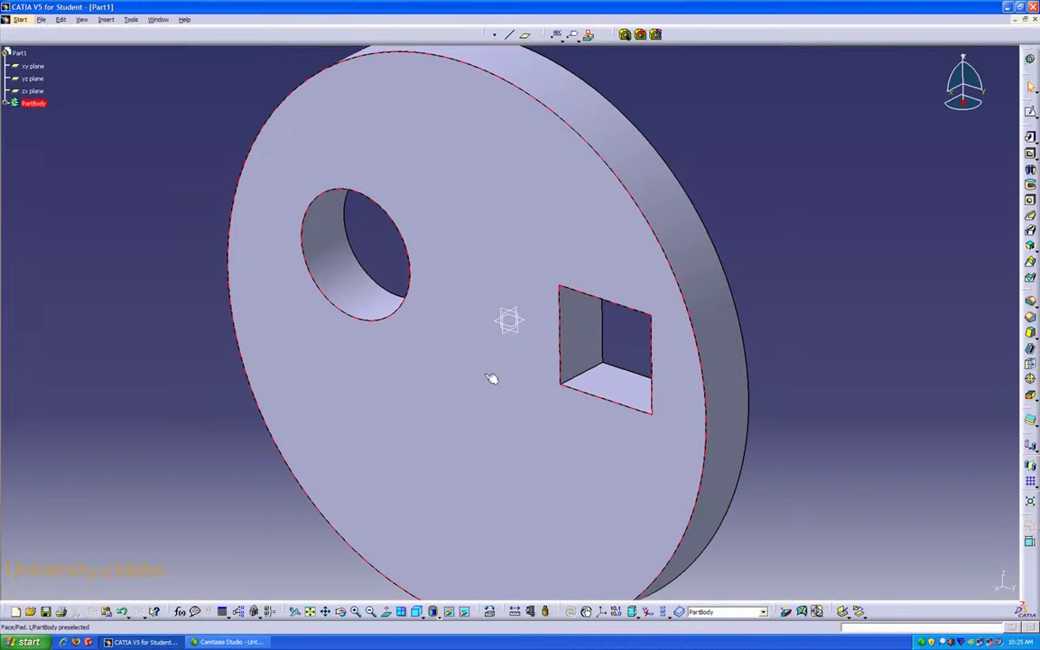
- Select the front flat face of the padded disc
middle_click_drag(492, 375, 467, 365)
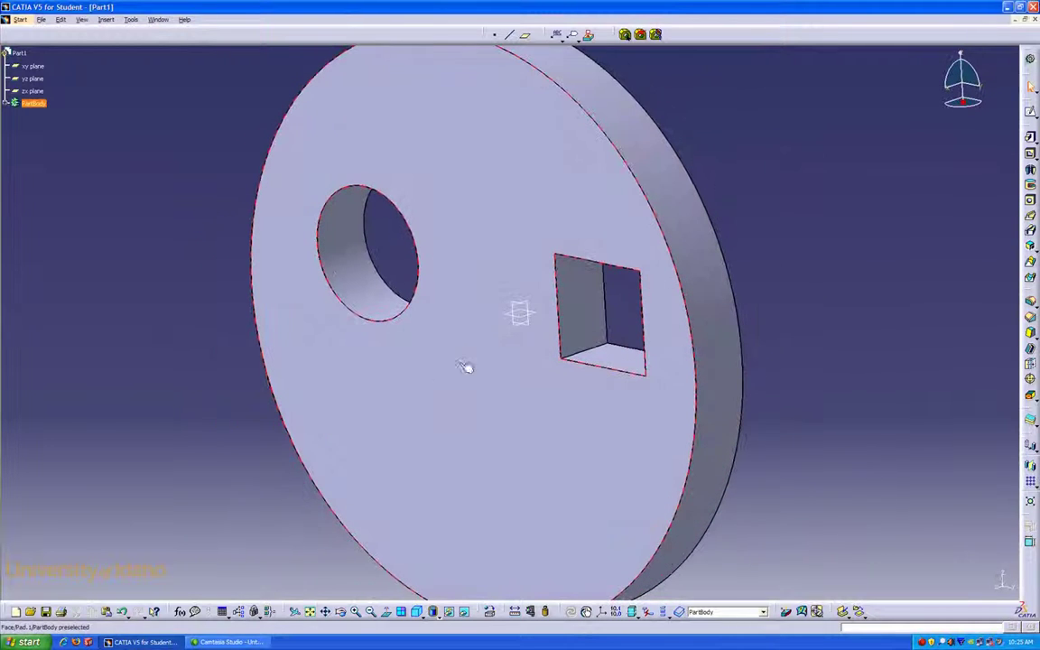
left_click(415, 411)
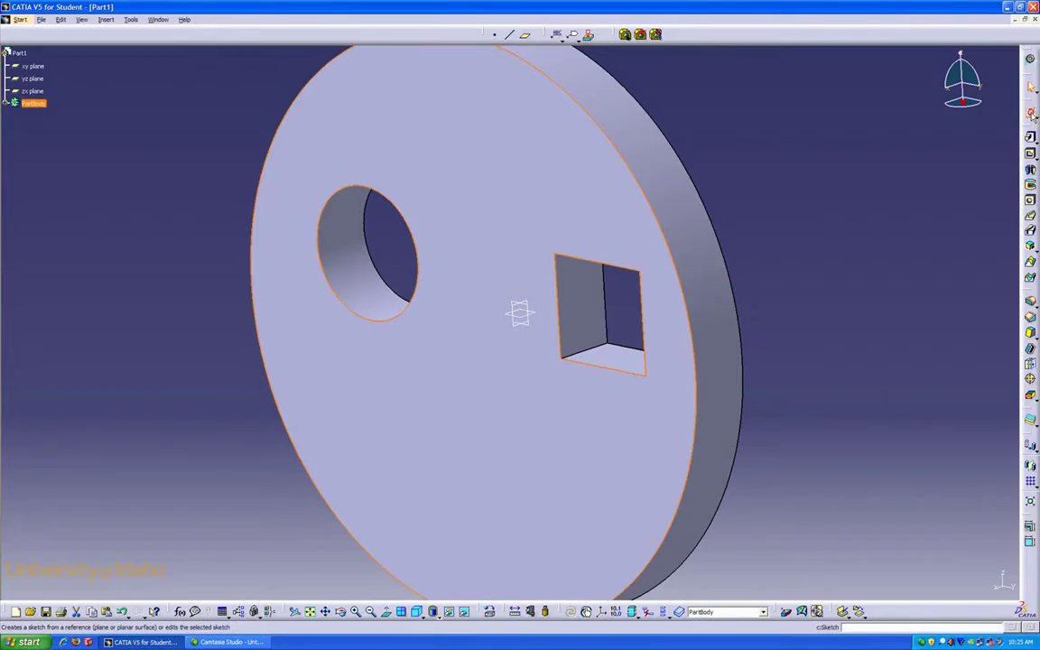
- Sketch a closed three-point triangle profile on the front face below the round hole
left_click(1032, 114)
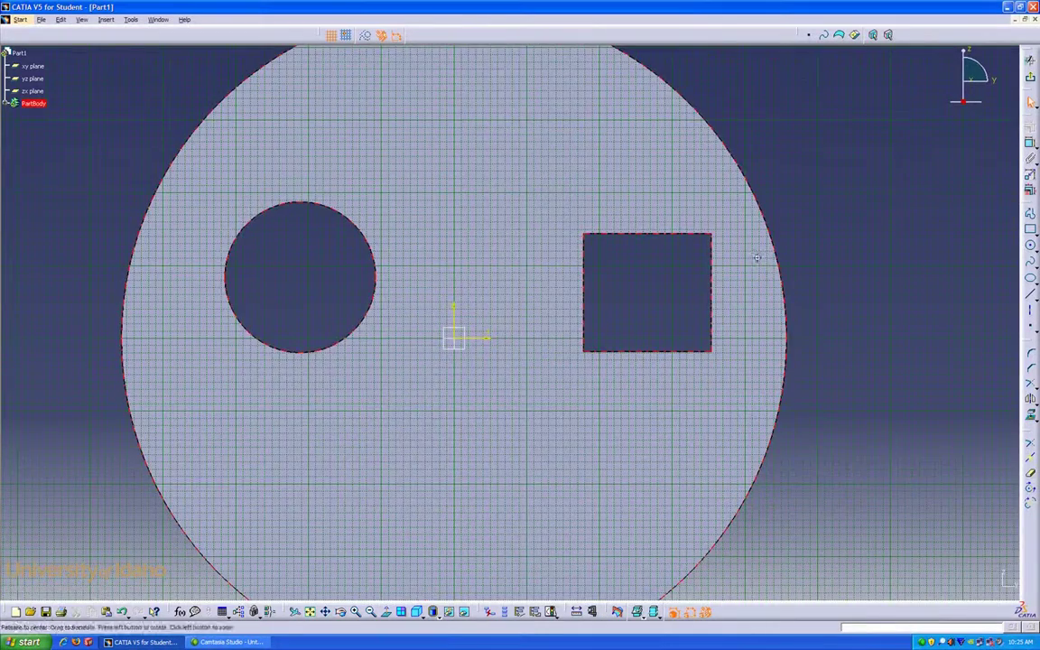
mouse_move(757, 258)
middle_mouse_down()
mouse_move(578, 310)
mouse_move(585, 302)
mouse_move(560, 289)
mouse_move(761, 258)
mouse_move(739, 262)
middle_mouse_up()
middle_click_drag(420, 112, 485, 149)
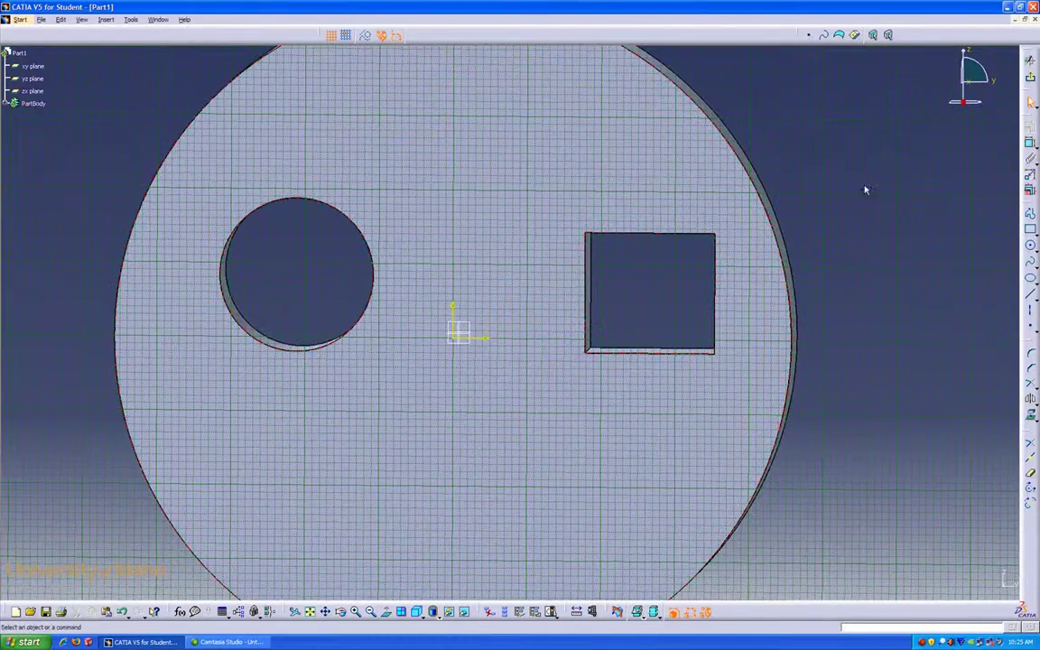
left_click(1030, 214)
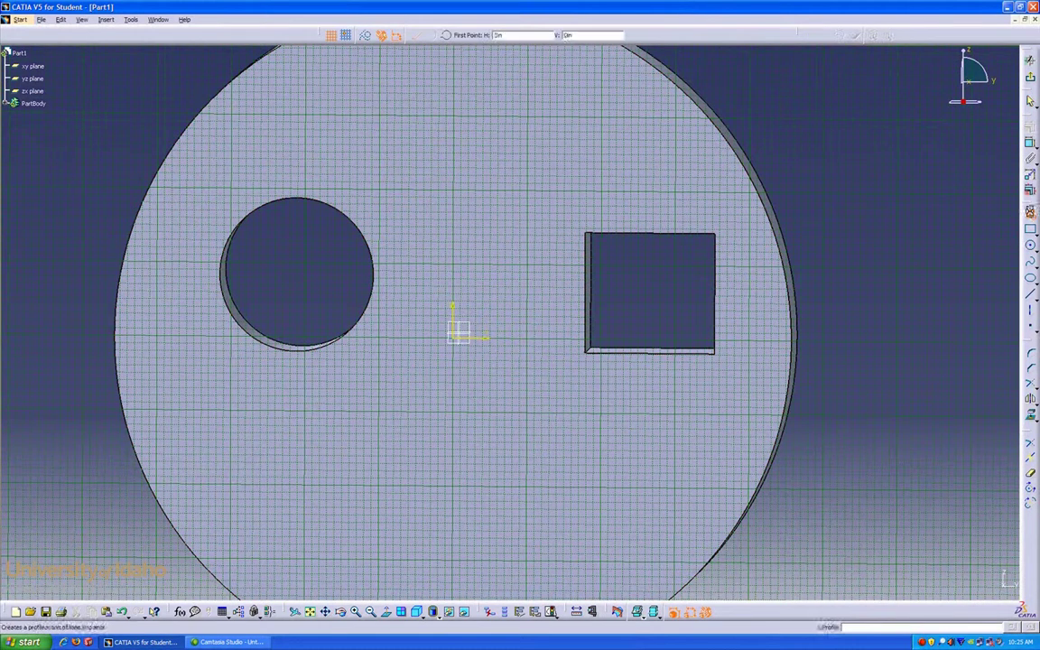
left_click(350, 447)
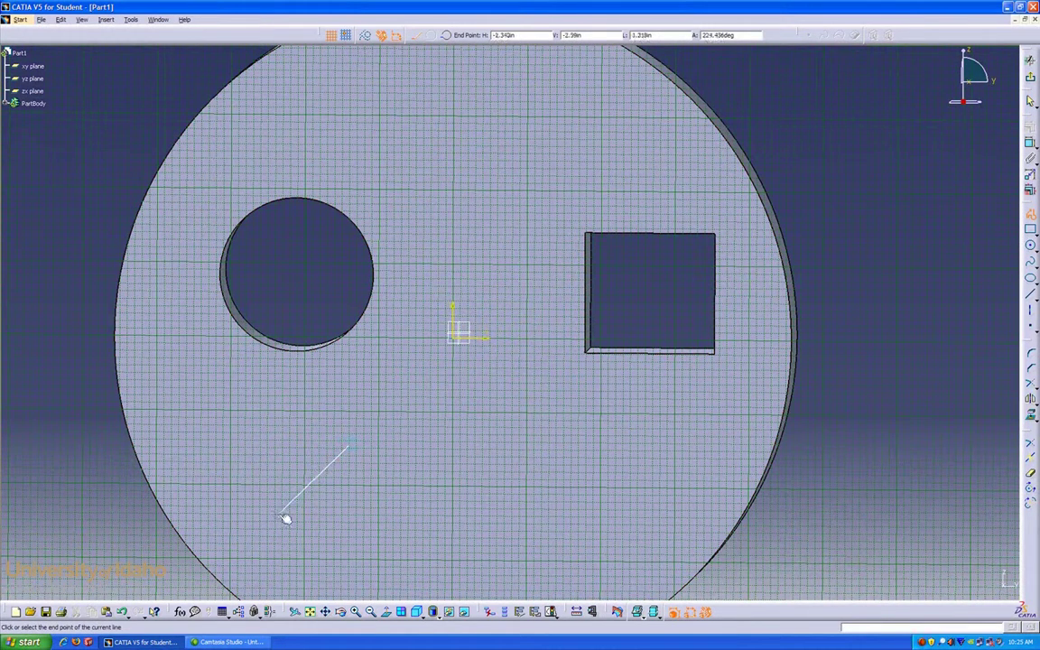
left_click(280, 514)
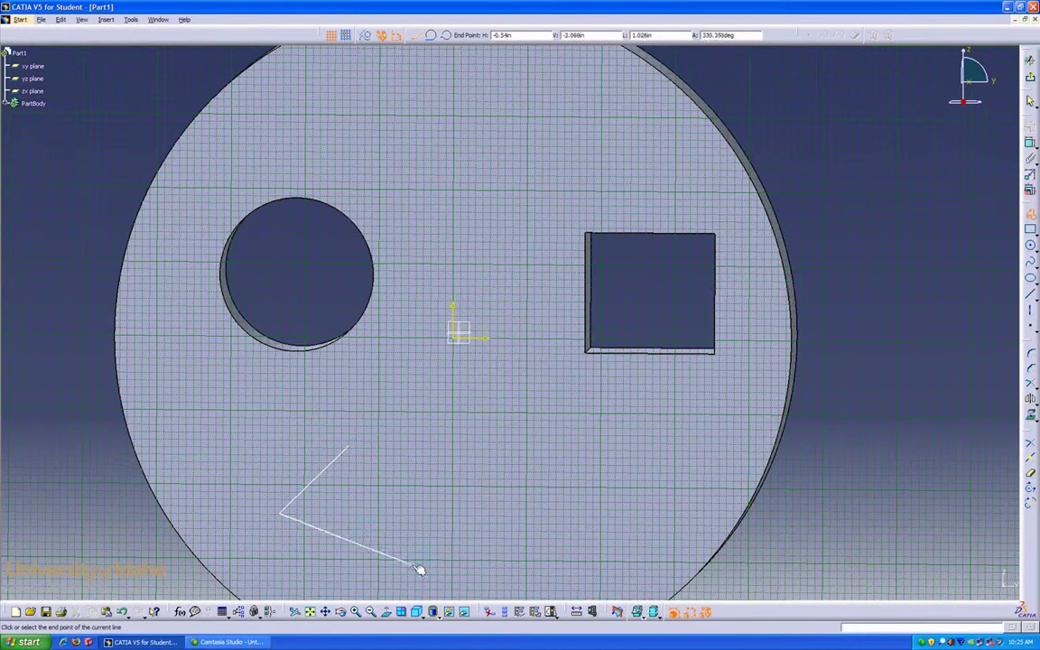
left_click(348, 446)
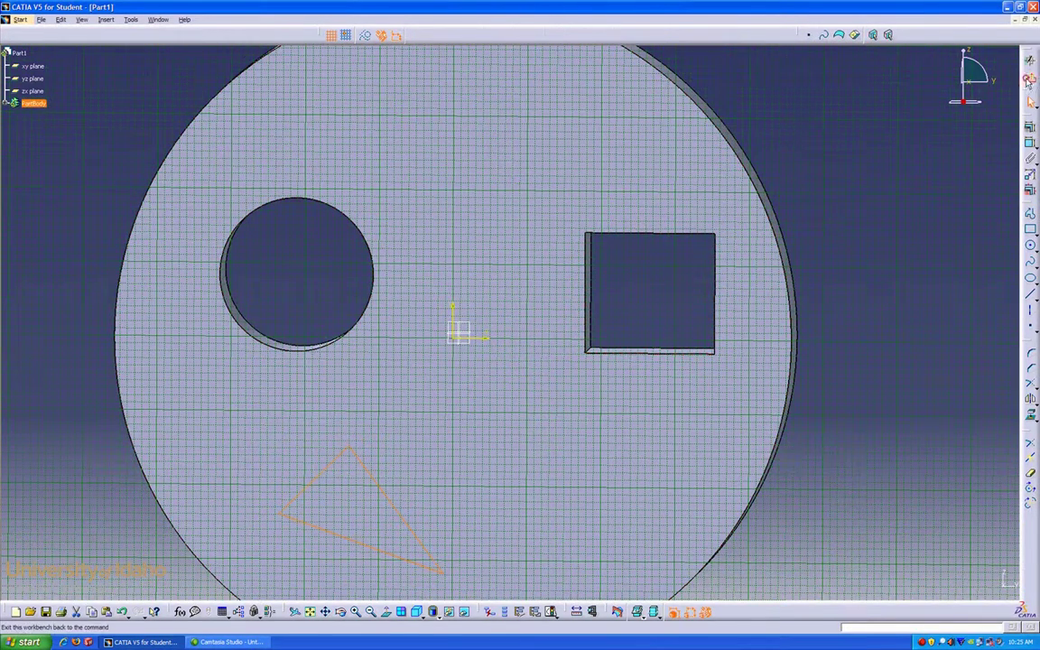
- Pocket the triangle sketch through the disc with limit type Up to last
left_click(1030, 60)
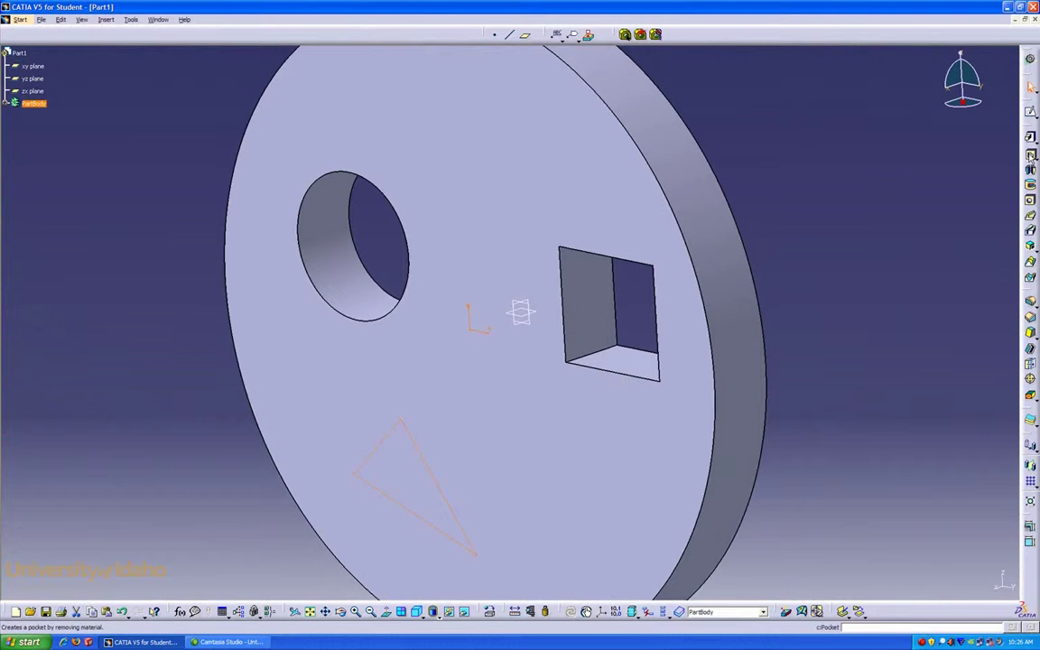
left_click(1030, 156)
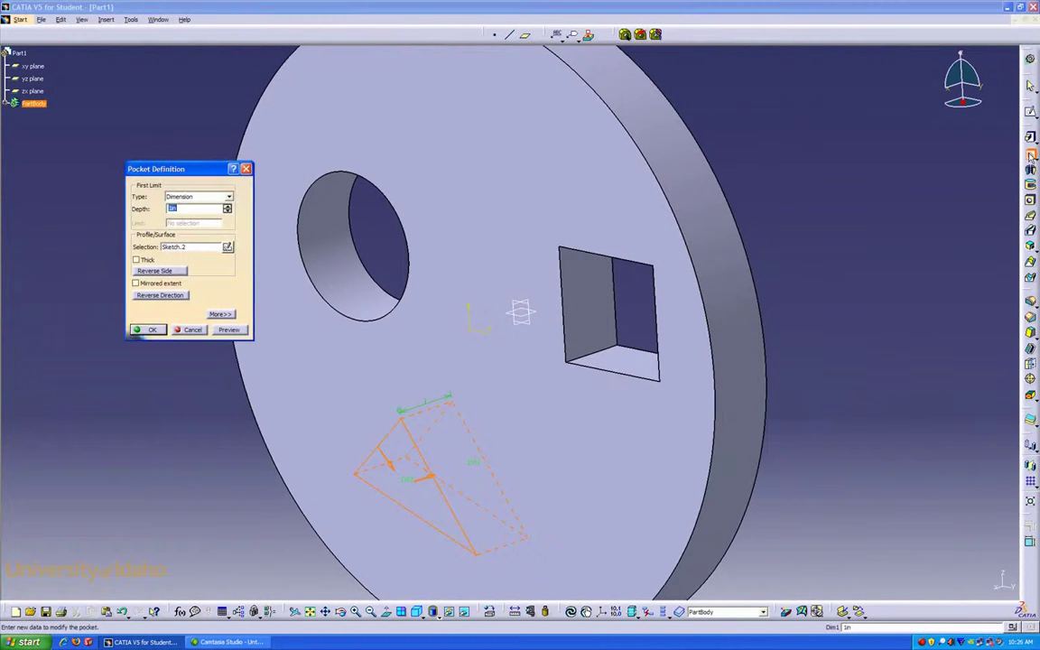
left_click(229, 198)
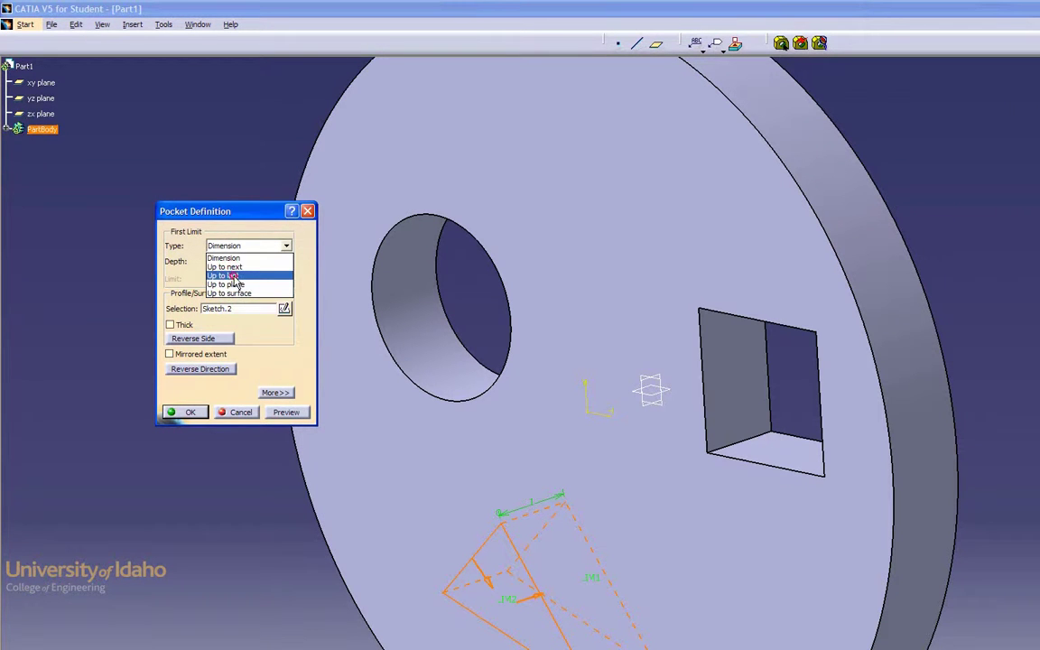
left_click(232, 276)
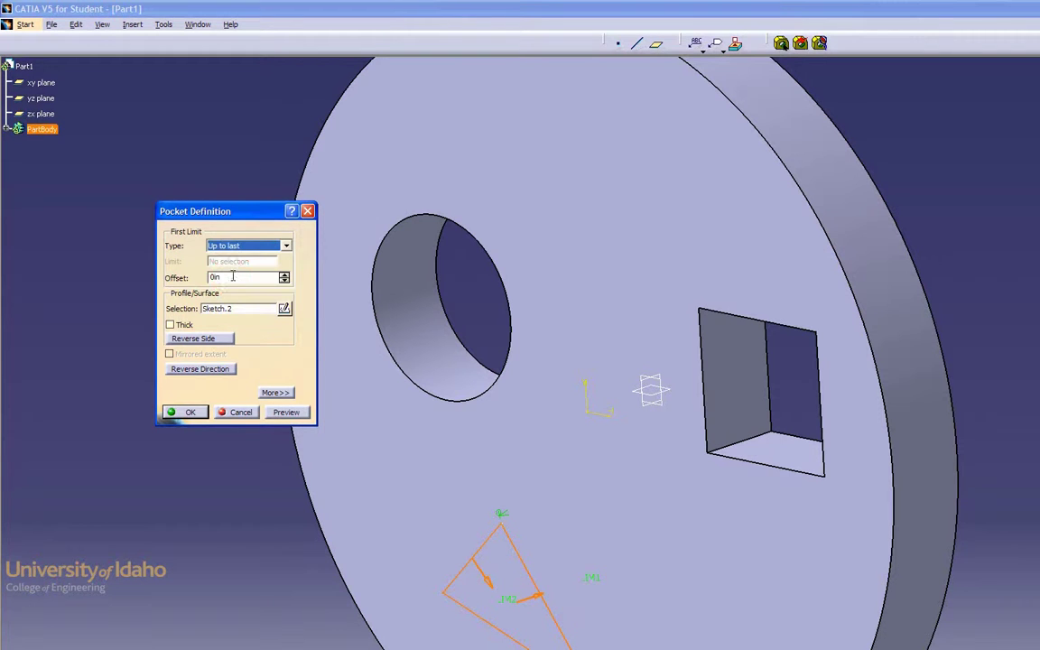
left_click(189, 411)
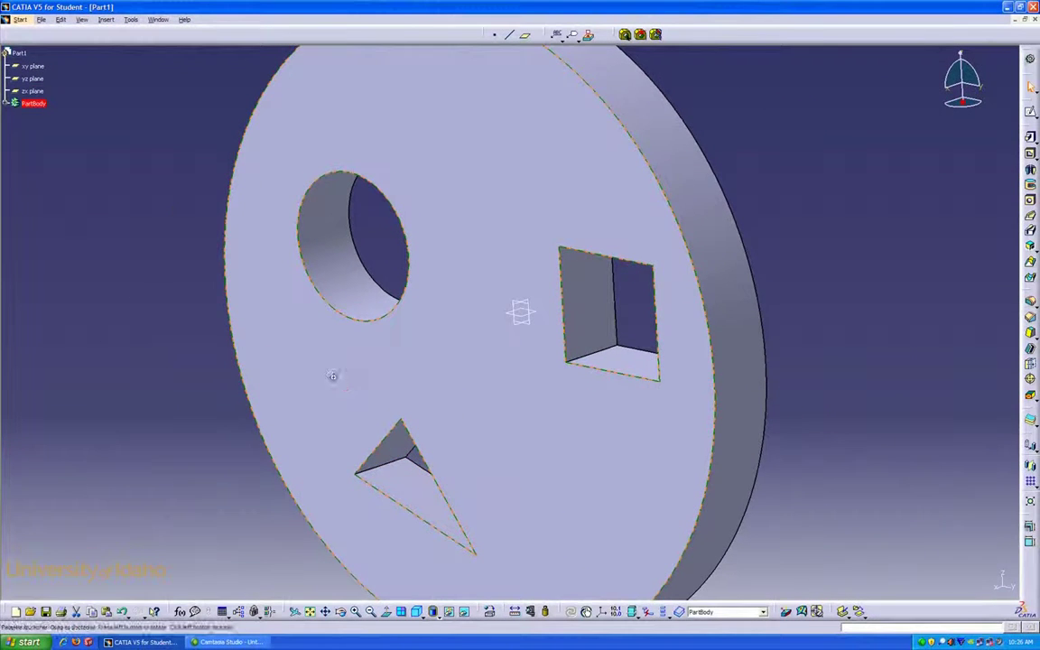
middle_click_drag(332, 376, 355, 349)
middle_click_drag(836, 241, 699, 223)
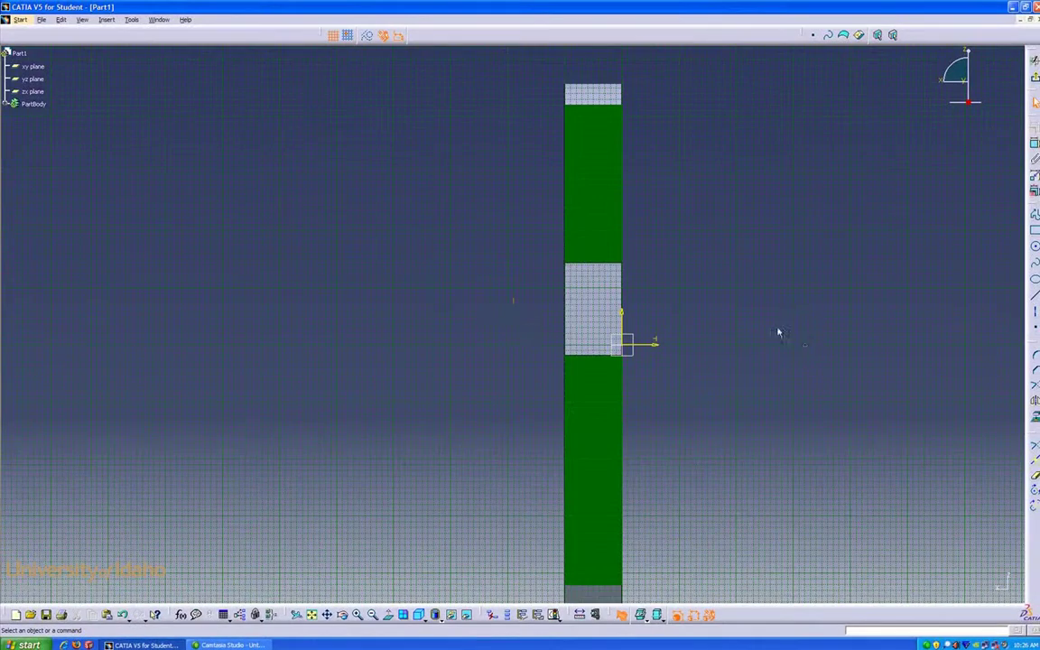
- Draw a small circle on the square pocket's inner wall, then exit the sketcher
middle_click_drag(671, 305, 528, 324)
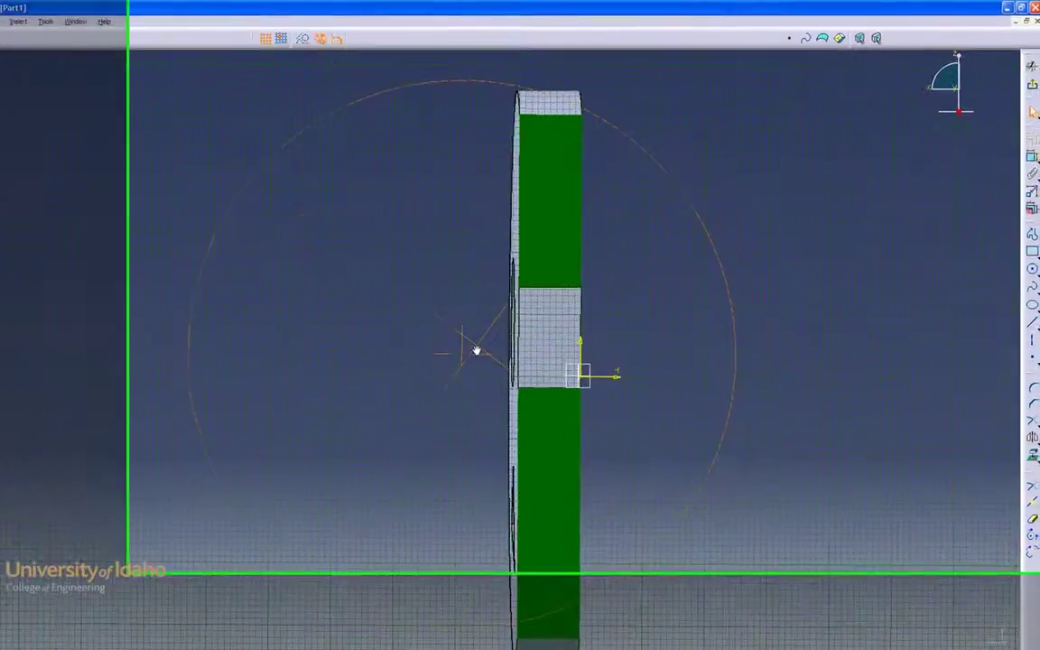
middle_click_drag(477, 350, 492, 346)
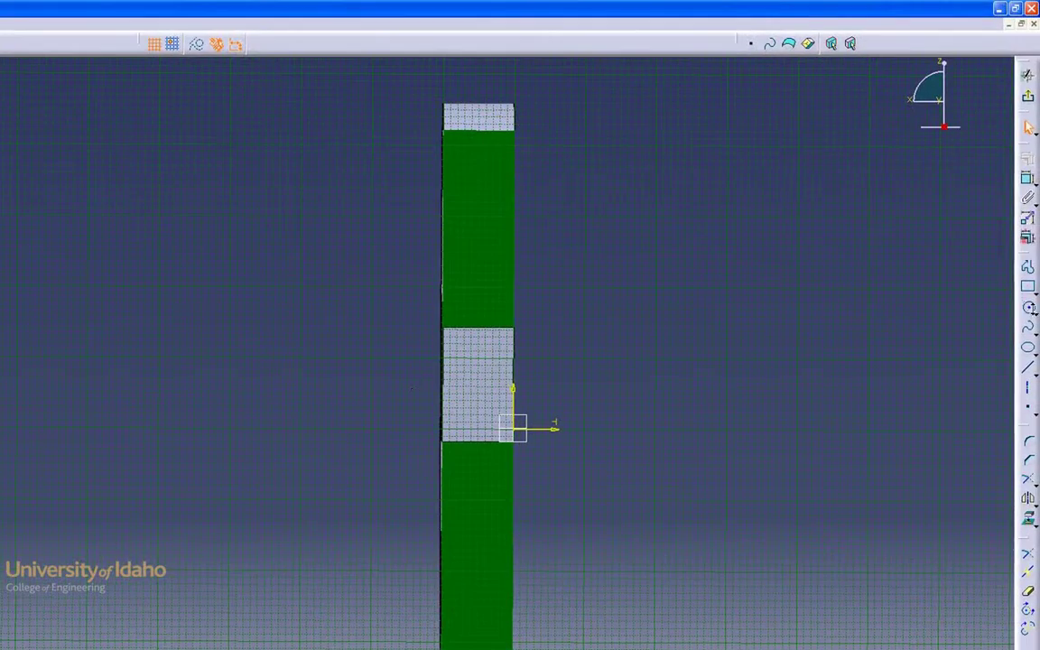
left_click(1029, 310)
left_click(472, 377)
left_click(496, 359)
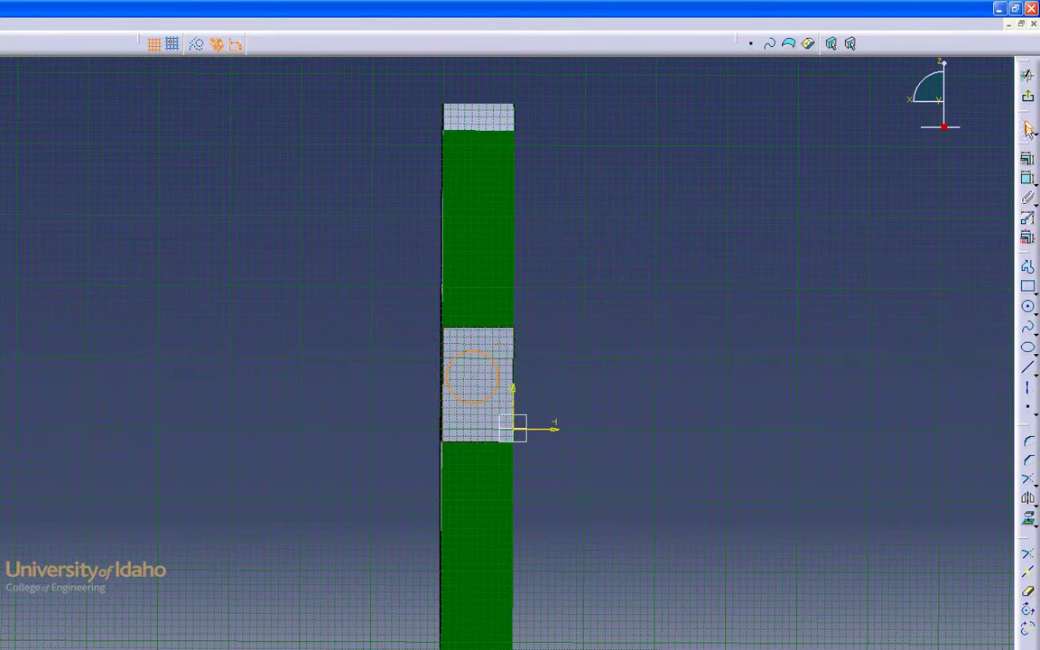
left_click(1028, 97)
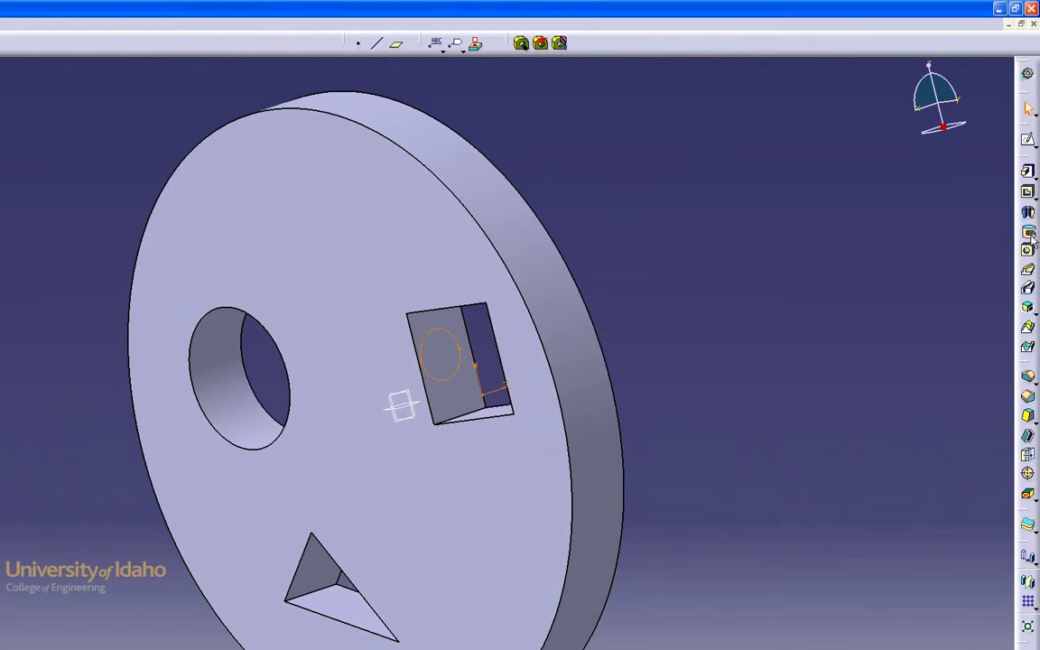
- Start a pocket from the circle sketch, trying Up to next, then Up to plane with the zx plane
left_click(1029, 194)
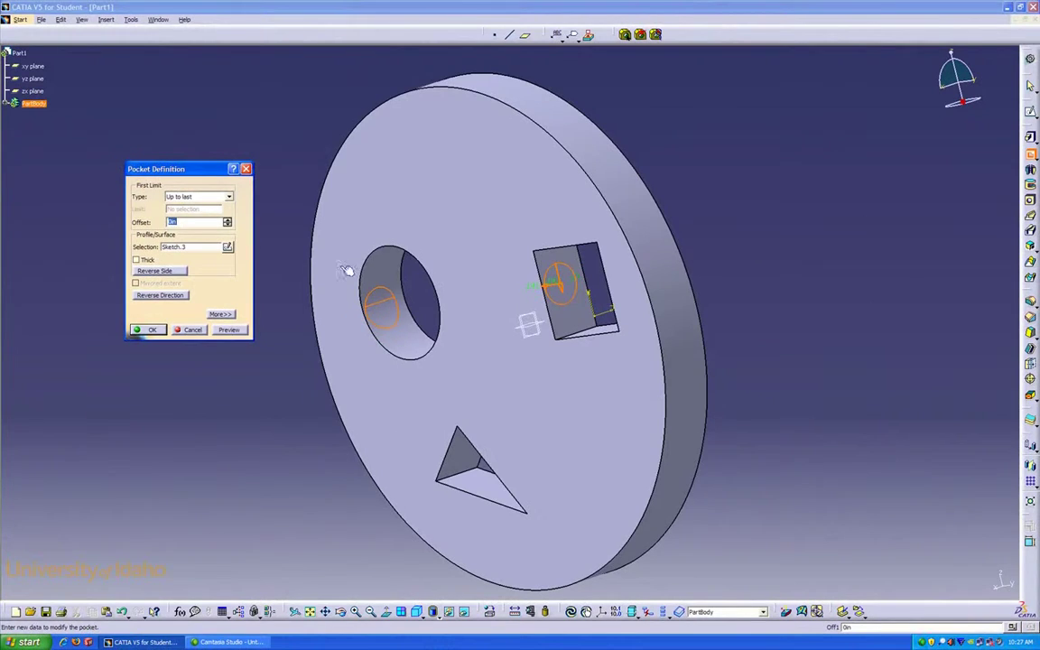
middle_click_drag(347, 271, 745, 306)
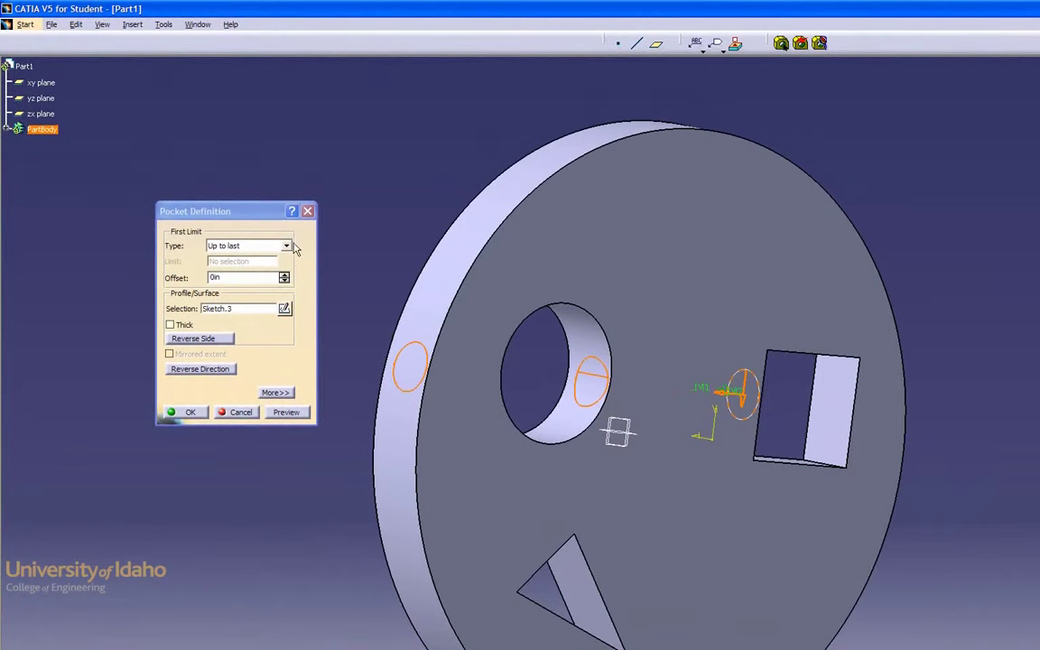
left_click(285, 247)
left_click(263, 268)
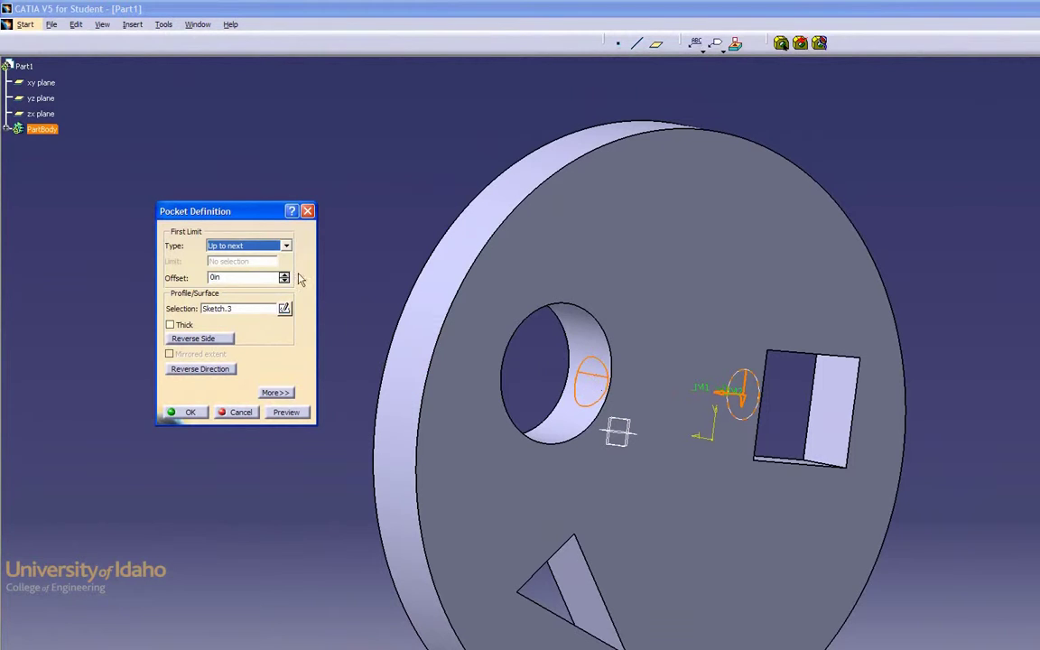
left_click(286, 246)
left_click(271, 288)
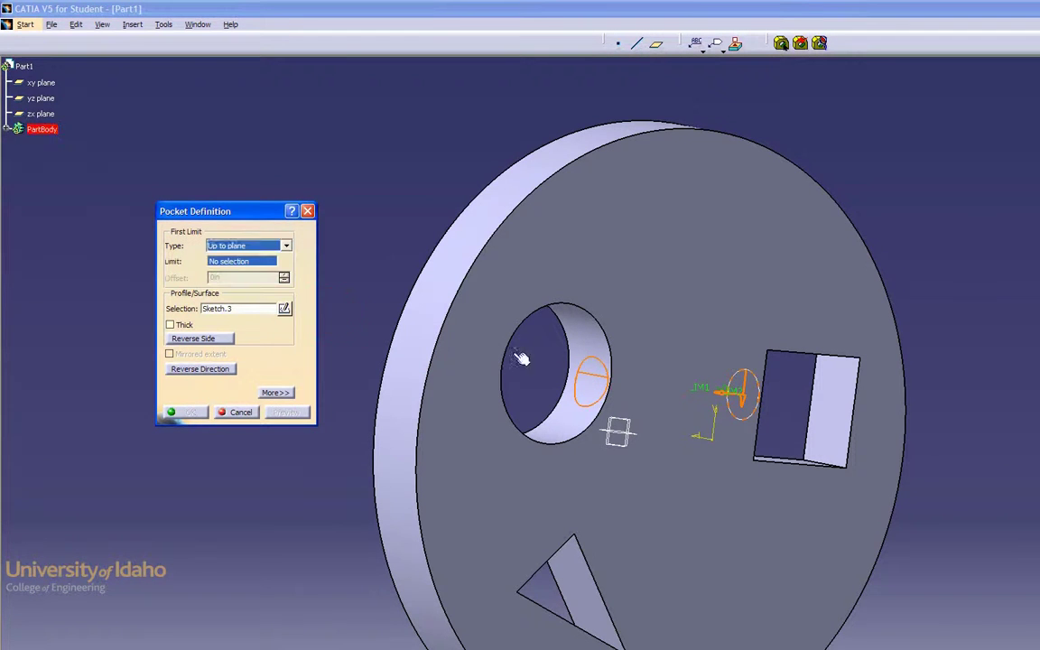
middle_click_drag(652, 364, 536, 364)
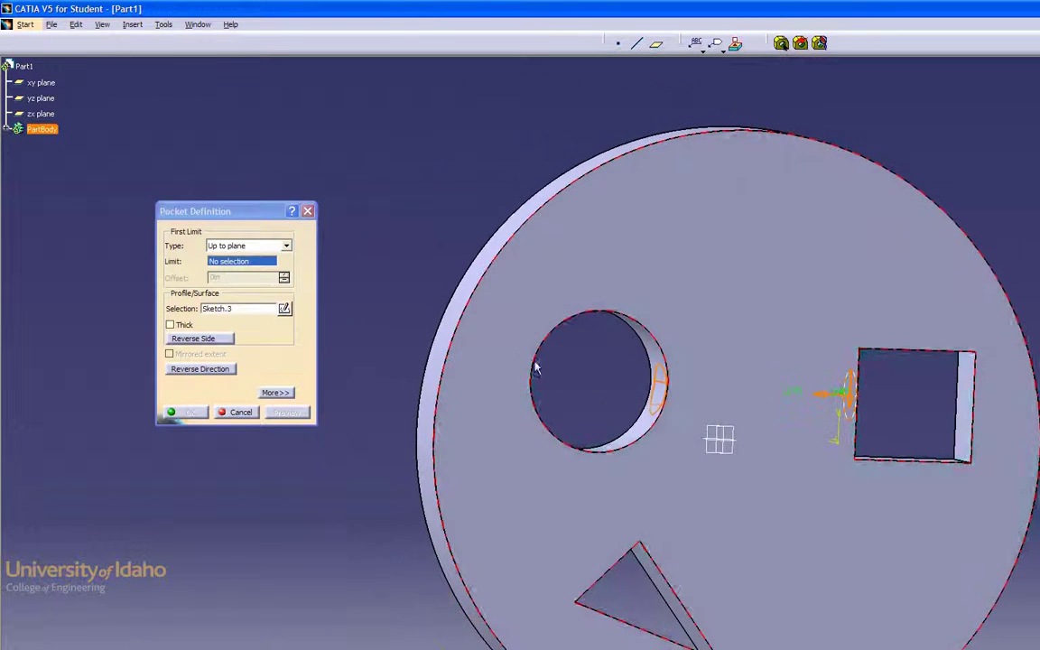
left_click(725, 436)
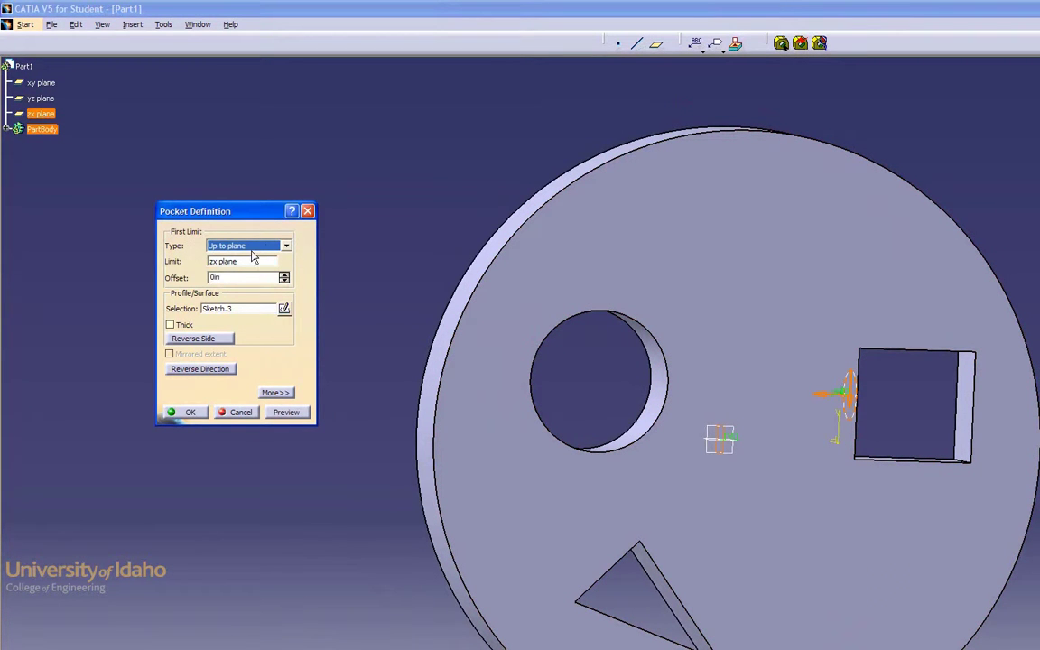
- Switch the pocket to Up to surface on the round hole's wall and create it
left_click(286, 245)
left_click(263, 294)
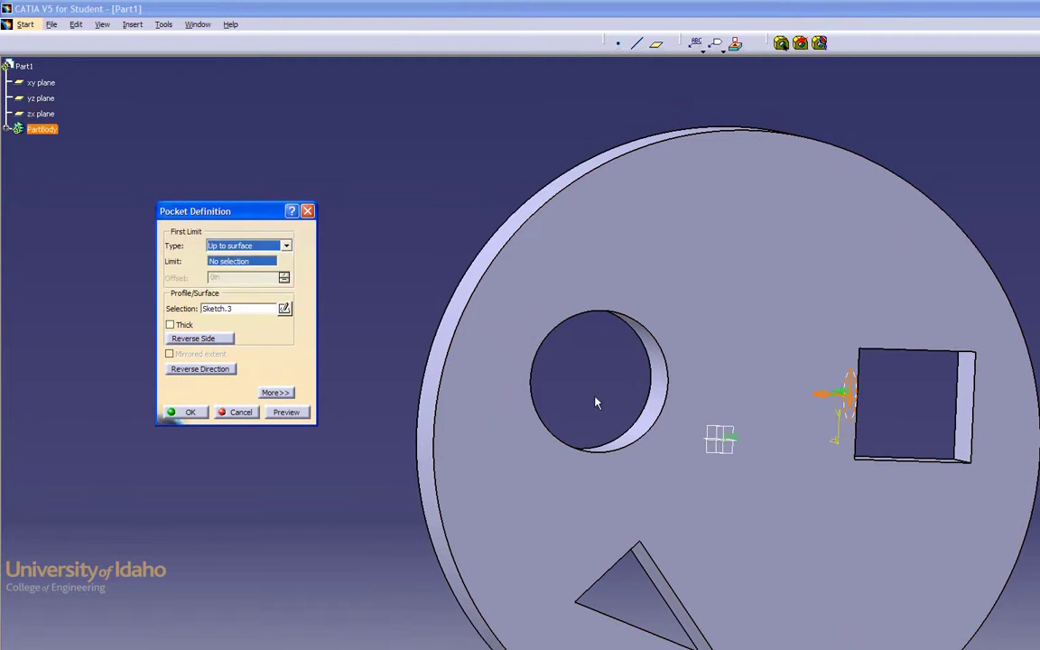
left_click(673, 395)
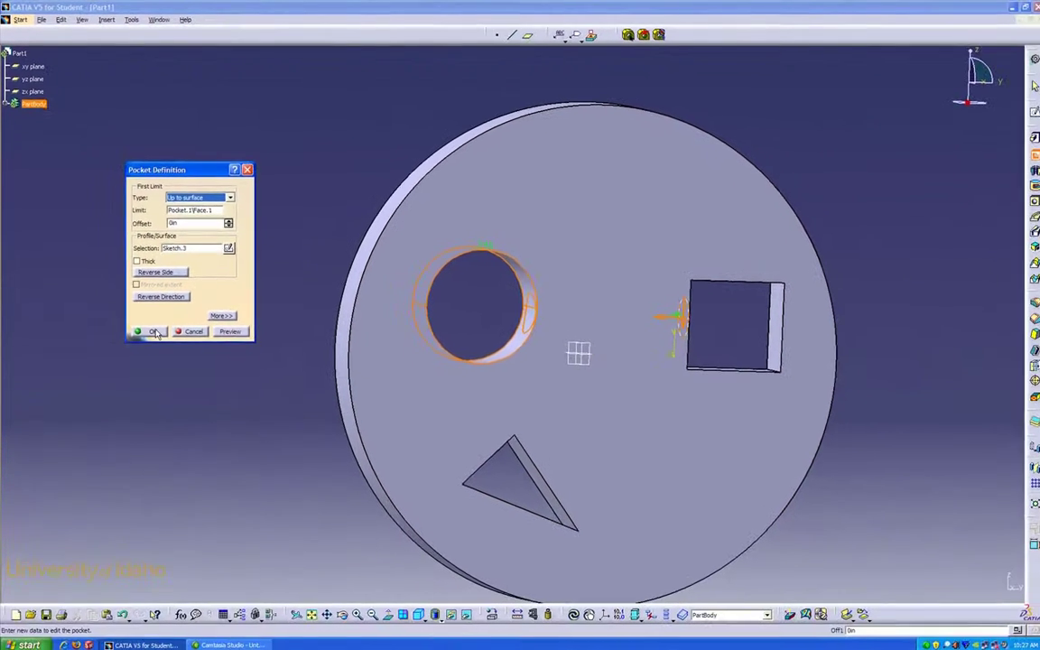
left_click(185, 412)
middle_click_drag(505, 314, 308, 321)
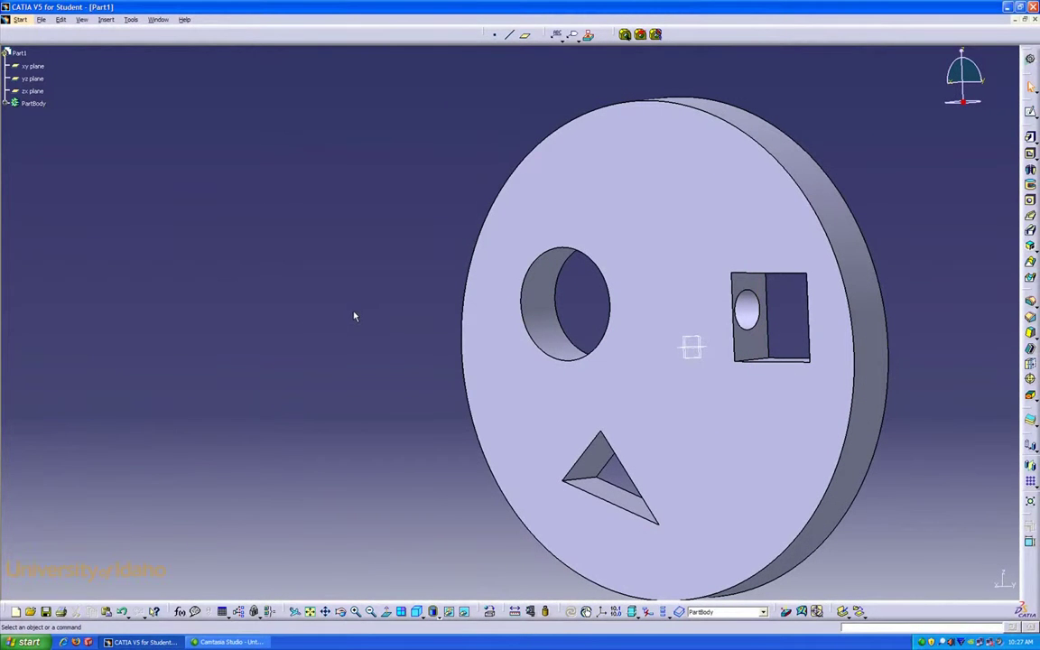
middle_click_drag(351, 308, 344, 360)
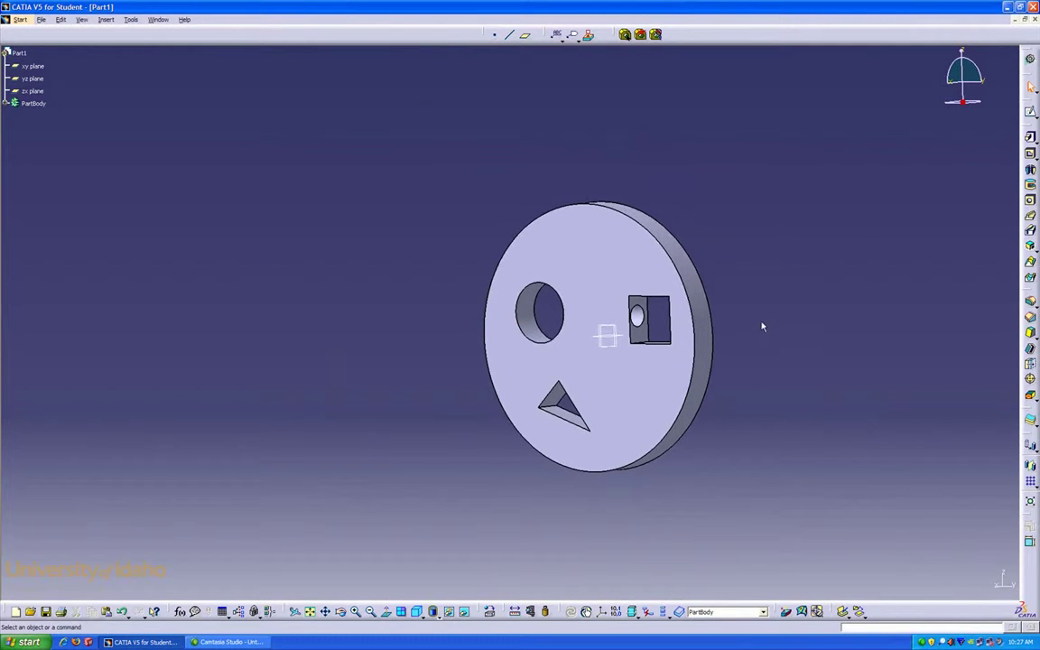
middle_click_drag(697, 360, 977, 277)
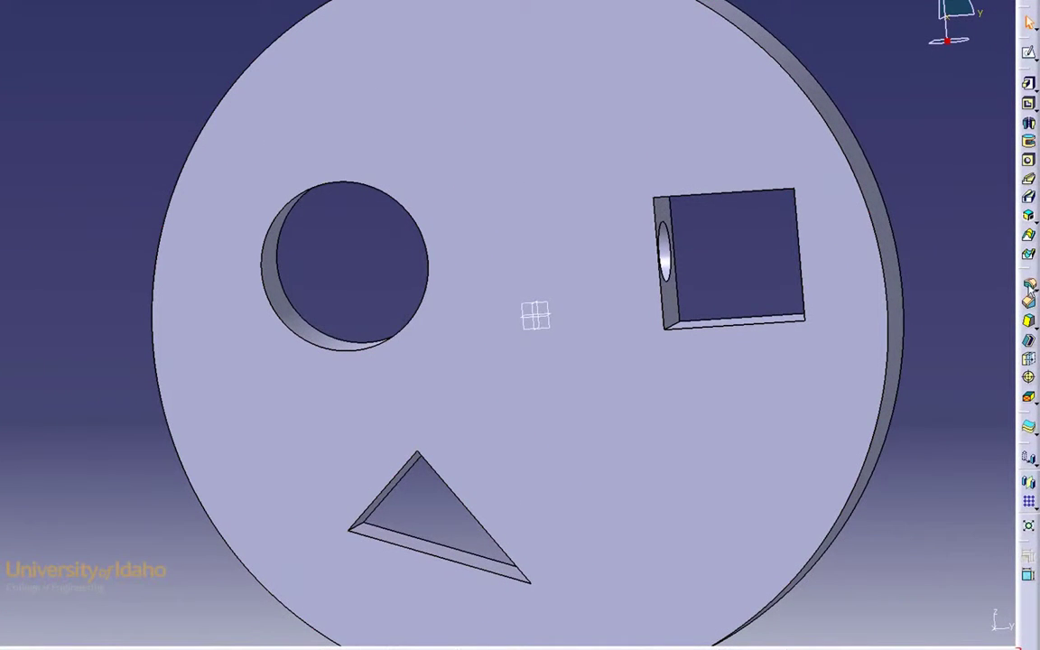
- Apply a 0.197in edge fillet to the round hole's front edge
left_click(1030, 288)
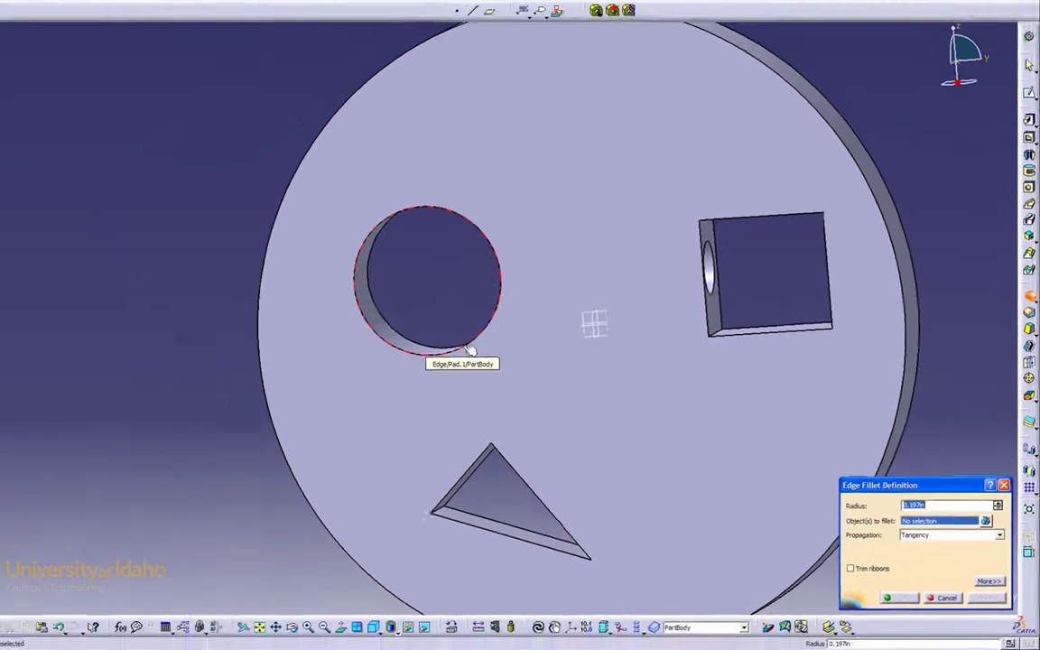
left_click(469, 350)
left_click(988, 585)
middle_click_drag(512, 434, 558, 338)
left_click(908, 584)
left_click(240, 259)
middle_click_drag(273, 256, 256, 295)
- Chamfer the square pocket's right, top, left and bottom edges at 0.125 length and 45°
left_click(1031, 318)
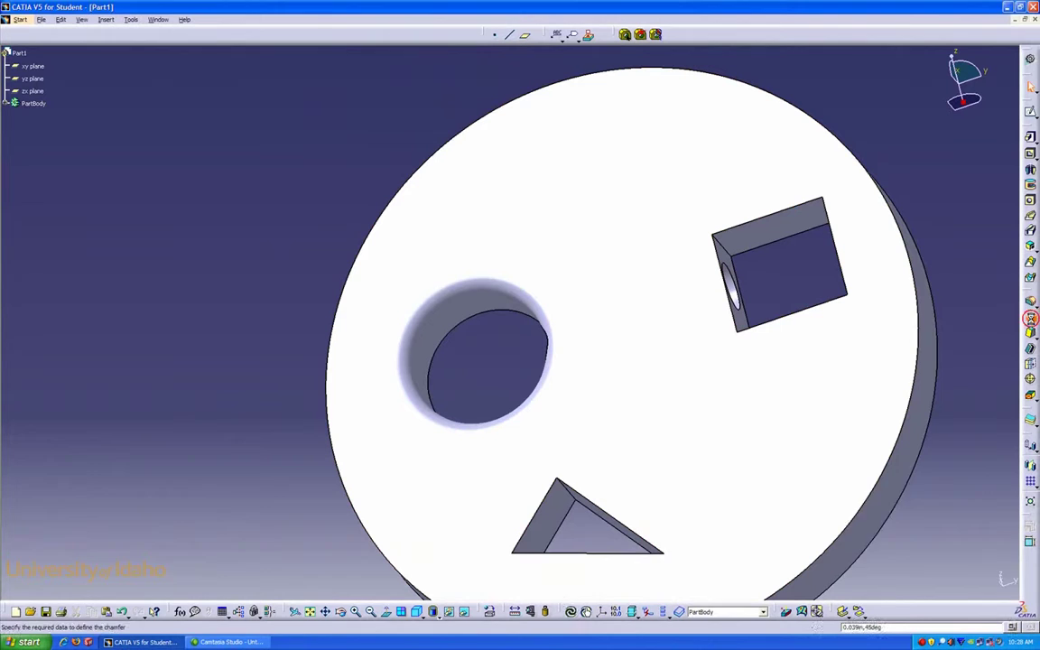
left_click(848, 274)
left_click(782, 217)
left_click(715, 253)
left_click(785, 320)
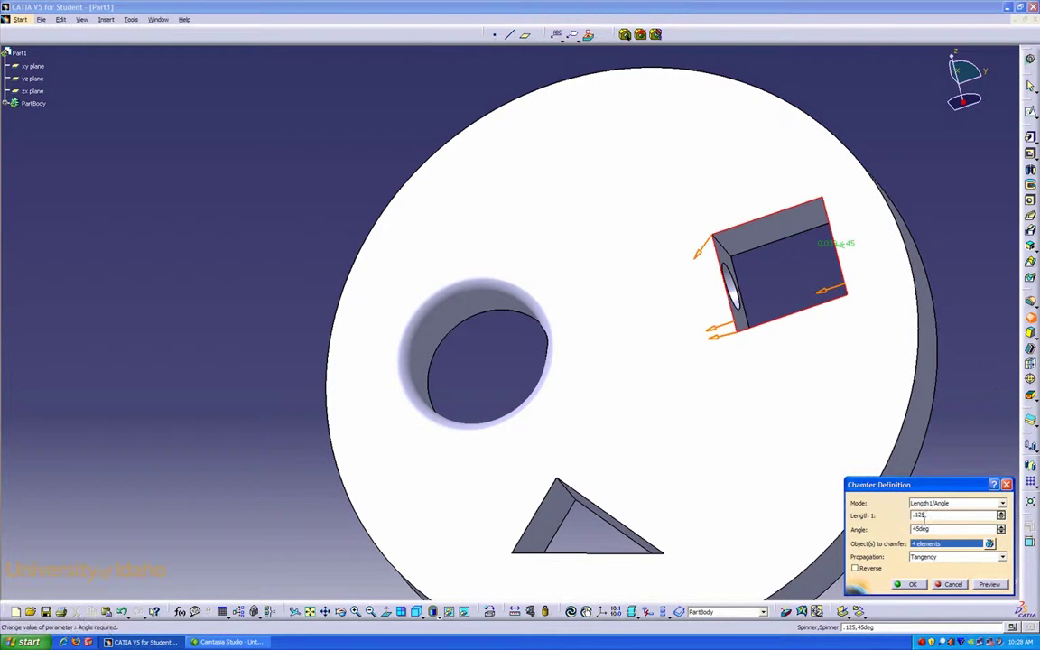
left_click(914, 585)
mouse_move(748, 425)
middle_mouse_down()
mouse_move(778, 395)
mouse_move(702, 403)
mouse_move(745, 415)
middle_mouse_up()
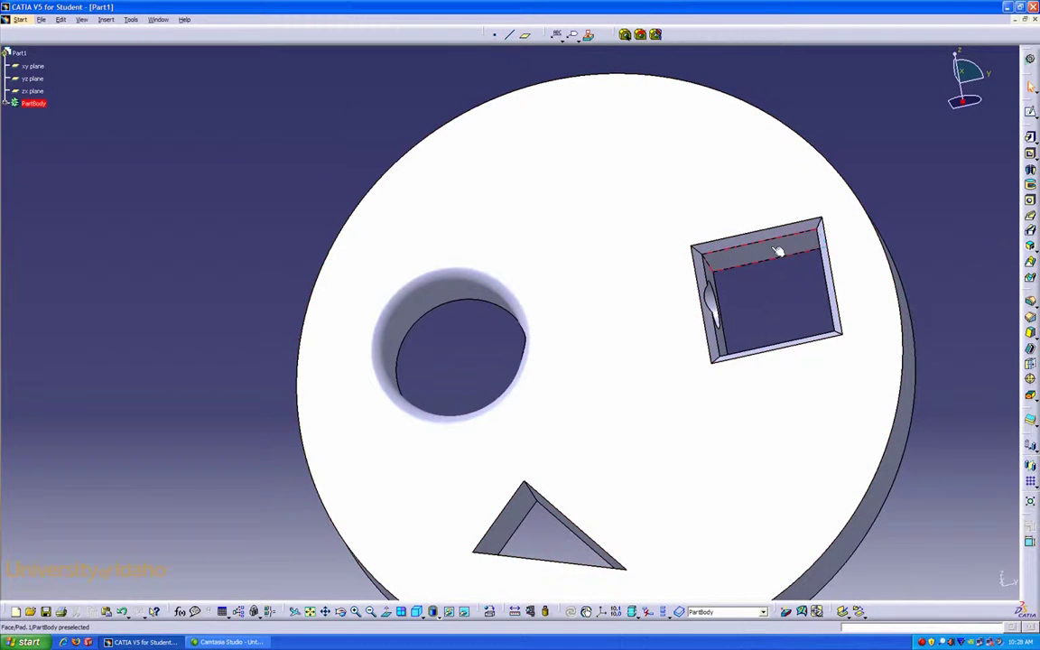
- Round every edge of the disc's front face, rim and hole openings, with a 0.125 fillet
middle_click_drag(813, 271, 308, 216)
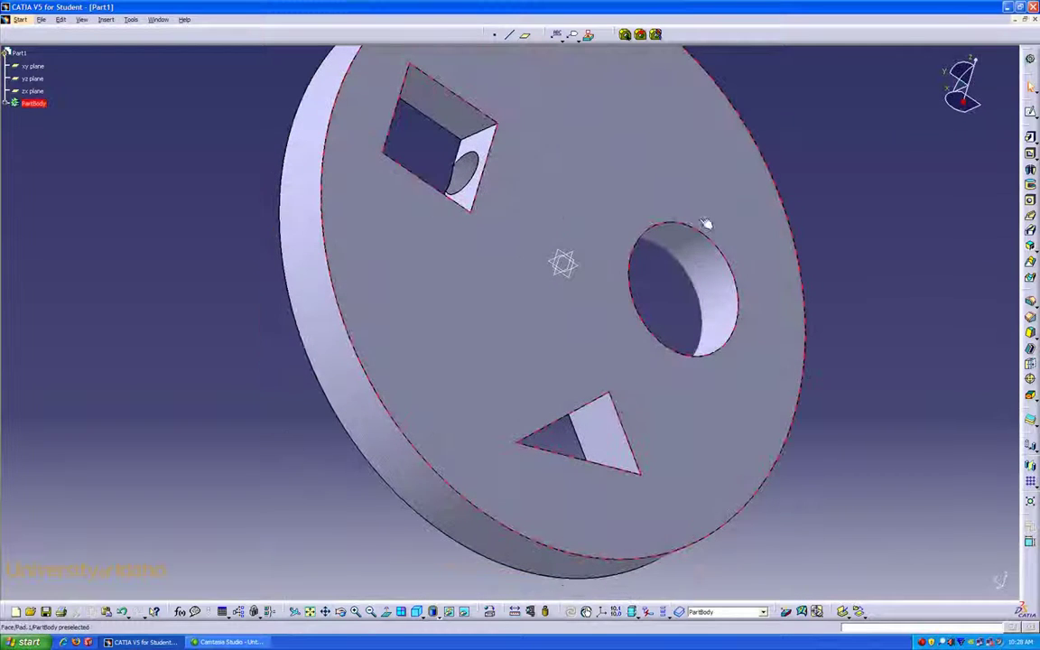
left_click(611, 172)
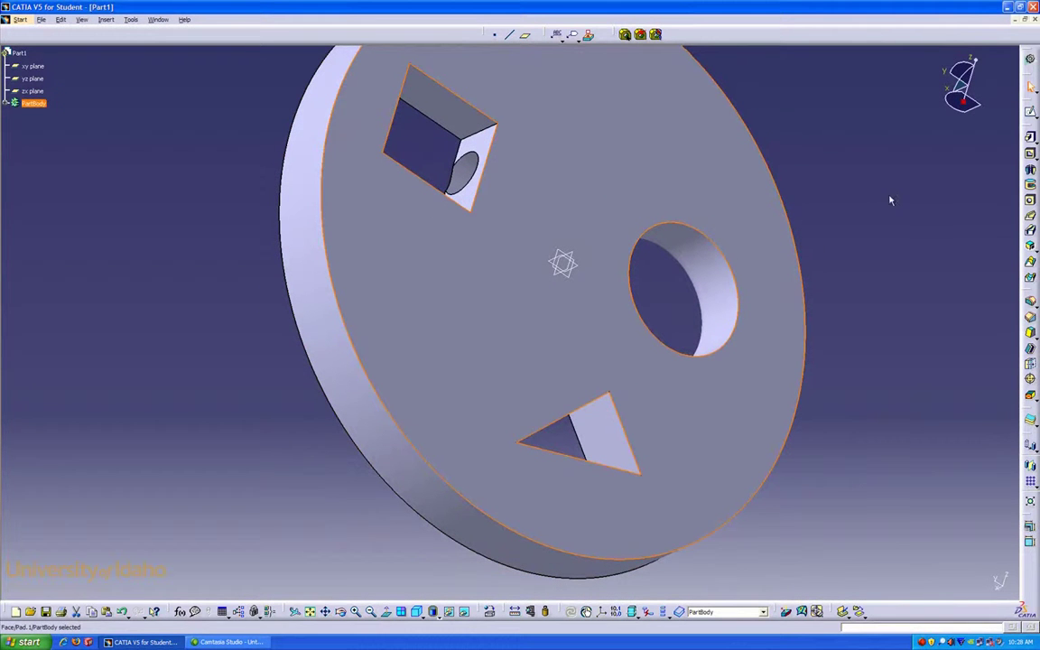
left_click(1030, 304)
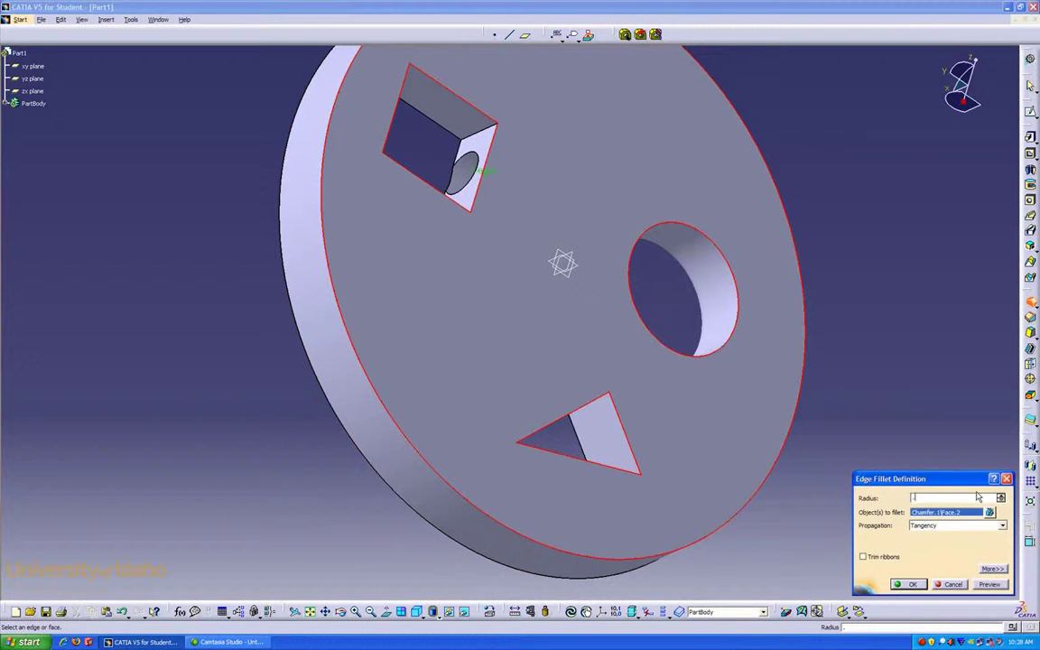
left_click(911, 585)
middle_click_drag(887, 361, 623, 347)
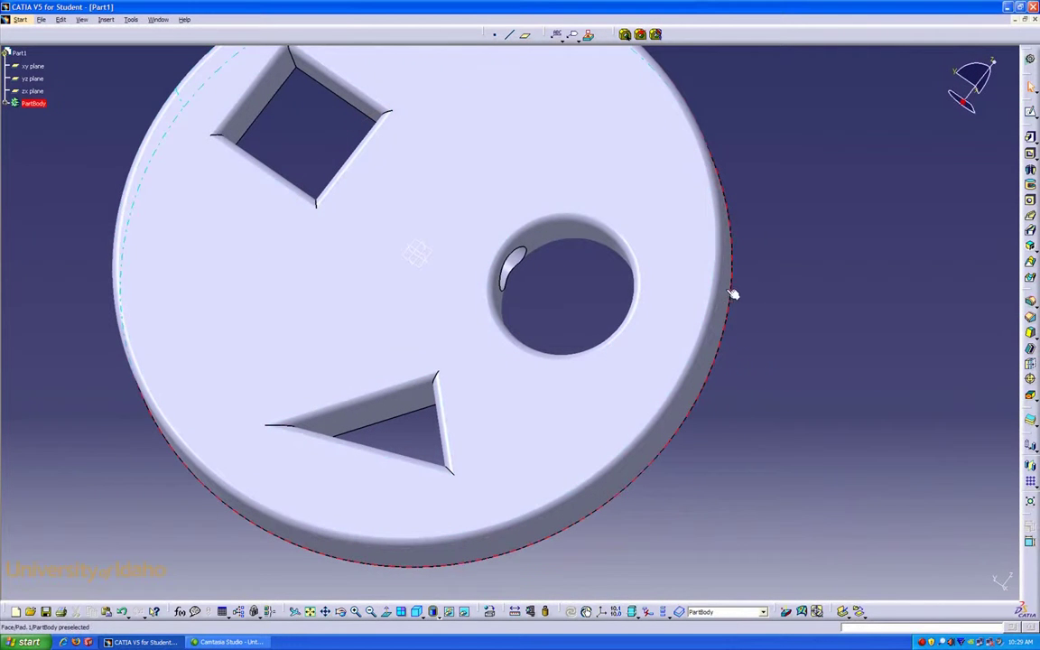